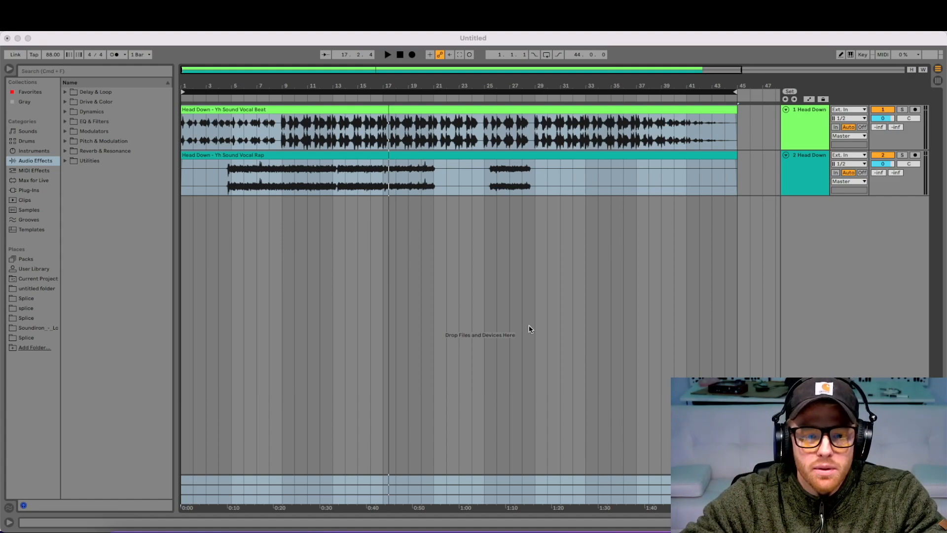
{"action": "left_click", "coordinate": [362, 228]}
{"action": "left_click", "coordinate": [440, 109]}
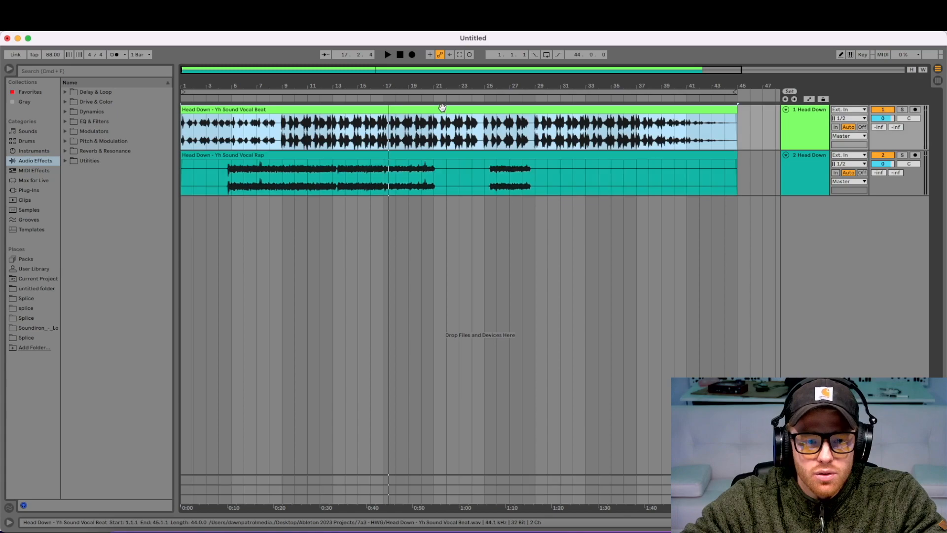
{"action": "left_click", "coordinate": [810, 117]}
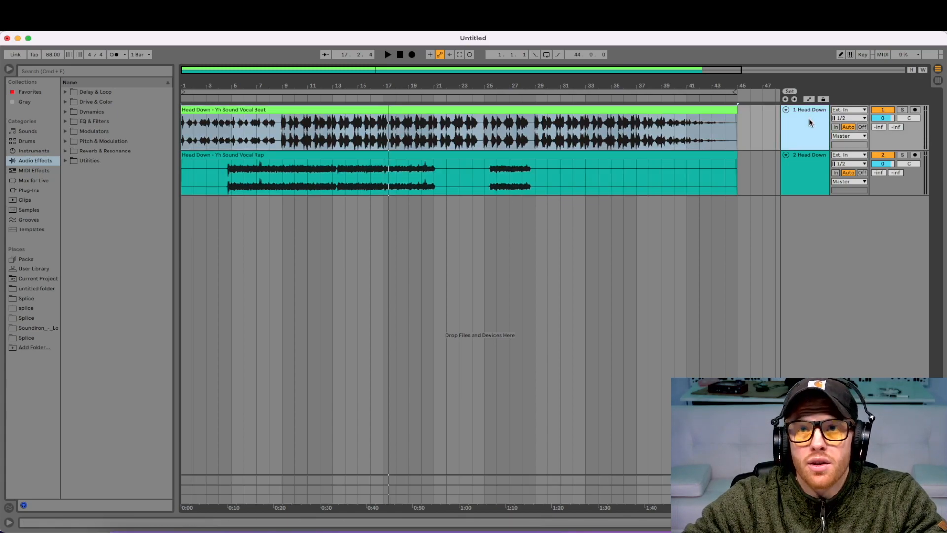
{"action": "left_click", "coordinate": [809, 178]}
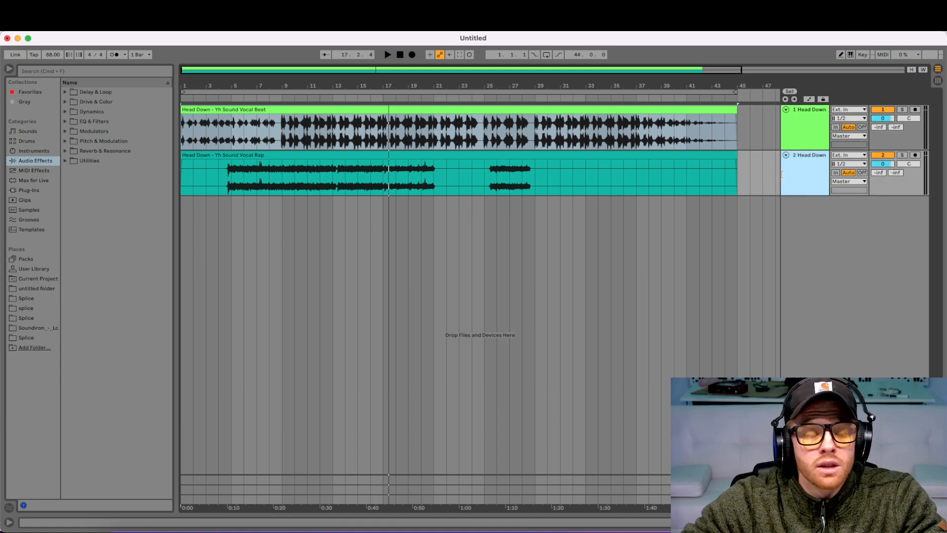
{"action": "left_click", "coordinate": [617, 161]}
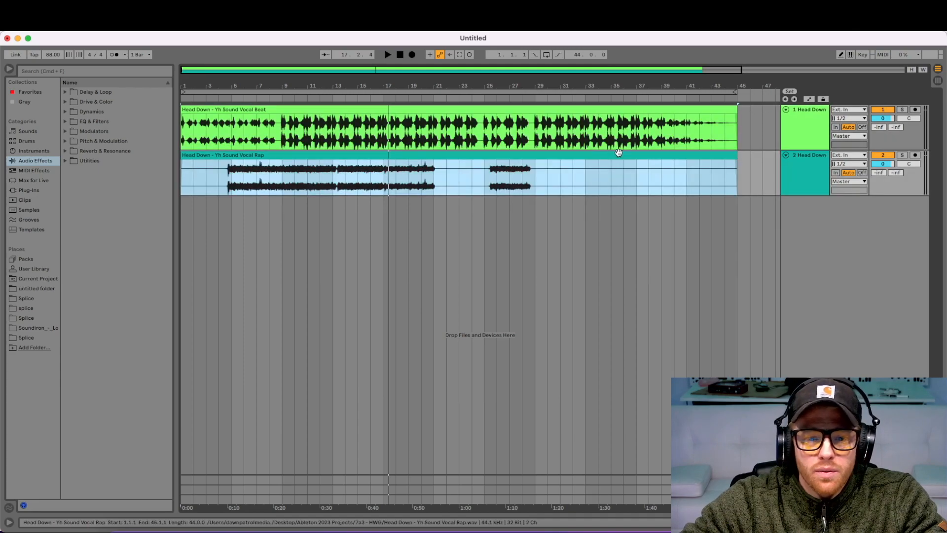
- Play the song from bar 4 and audition the beat and rap vocal tracks, soloed and together
{"action": "left_click", "coordinate": [221, 170]}
{"action": "key", "text": "space"}
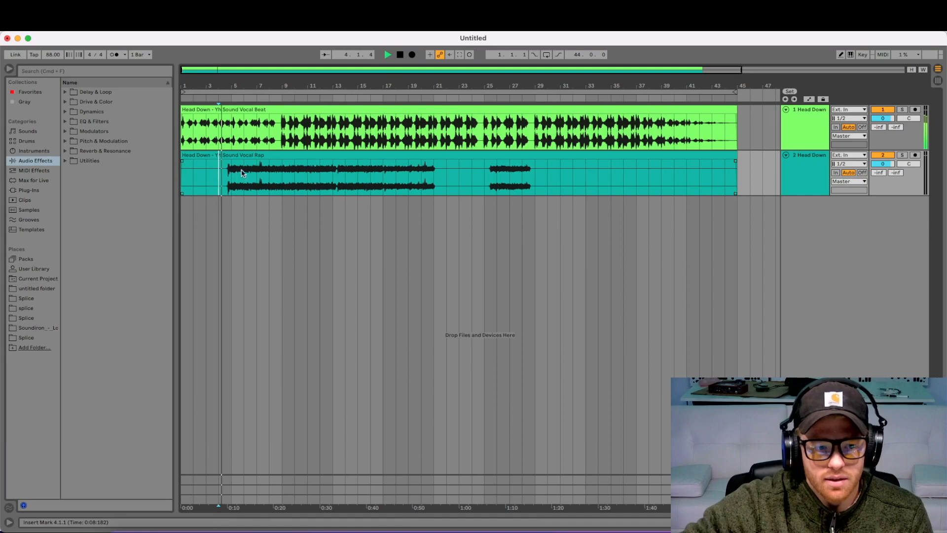
{"action": "left_click_drag", "start_coordinate": [222, 85], "coordinate": [239, 143]}
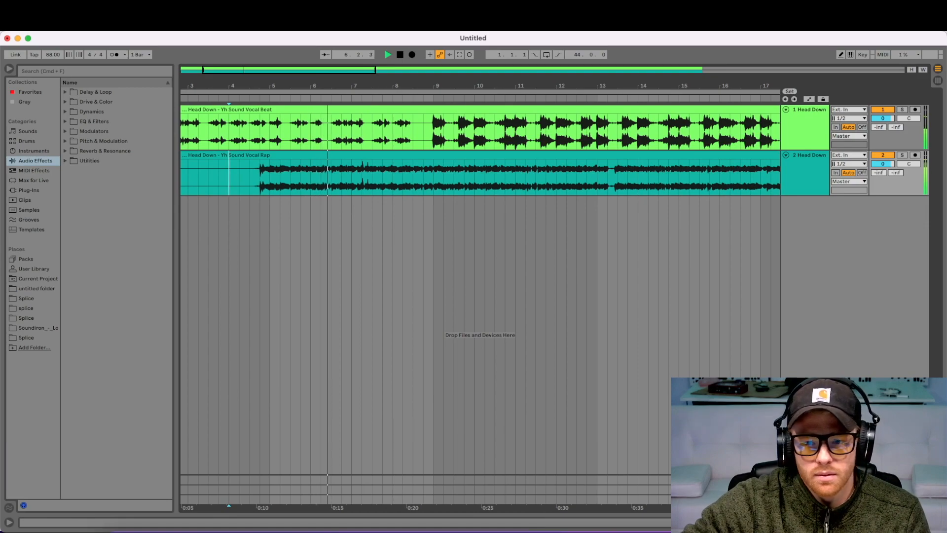
{"action": "left_click", "coordinate": [902, 156]}
{"action": "left_click", "coordinate": [901, 110]}
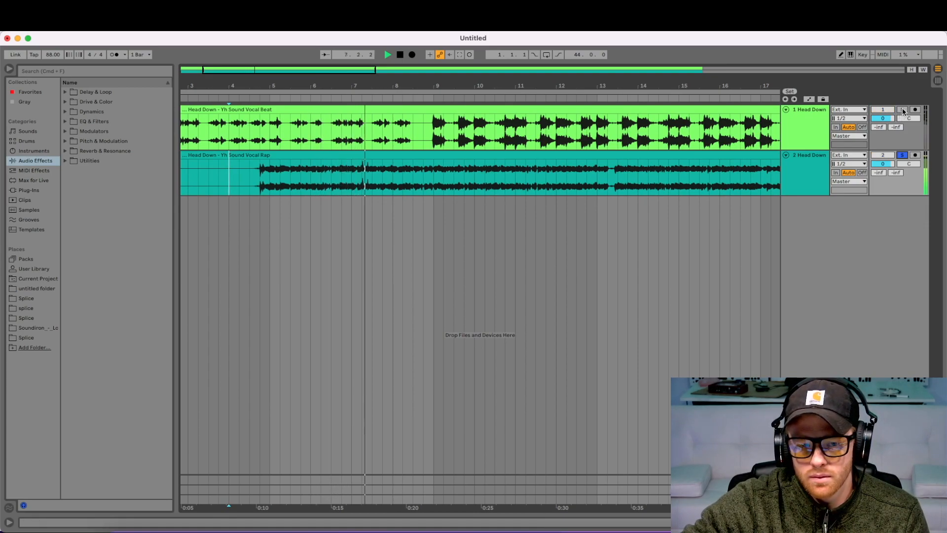
{"action": "left_click", "coordinate": [902, 155]}
{"action": "left_click", "coordinate": [902, 157]}
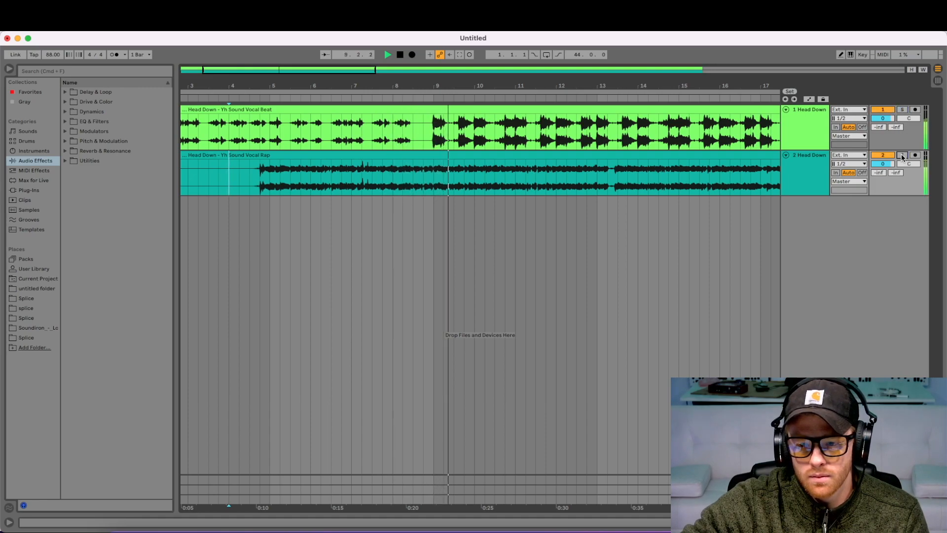
{"action": "key", "text": "space"}
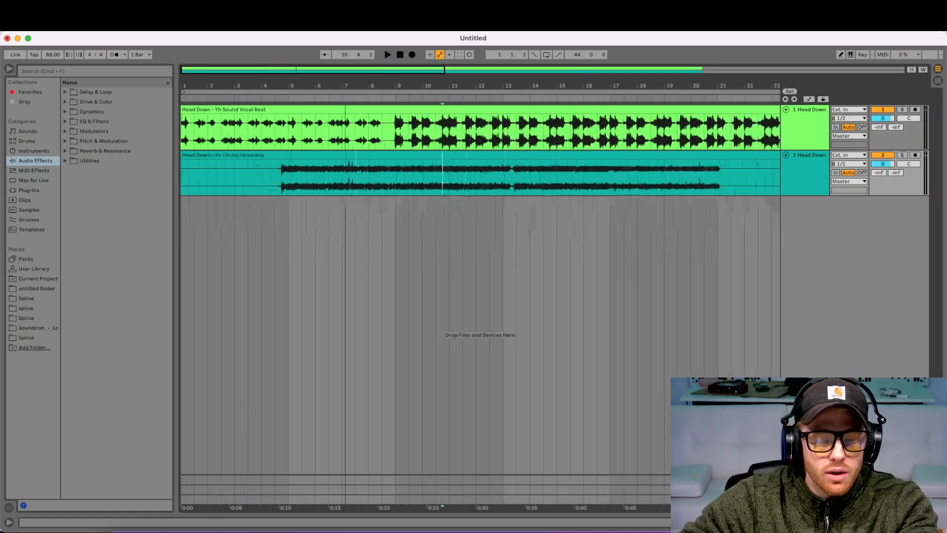
- Search the browser for "surf" and load the VST3 version of Sound Radix SurferEQ onto the beat track
{"action": "left_click_drag", "start_coordinate": [345, 85], "coordinate": [242, 85]}
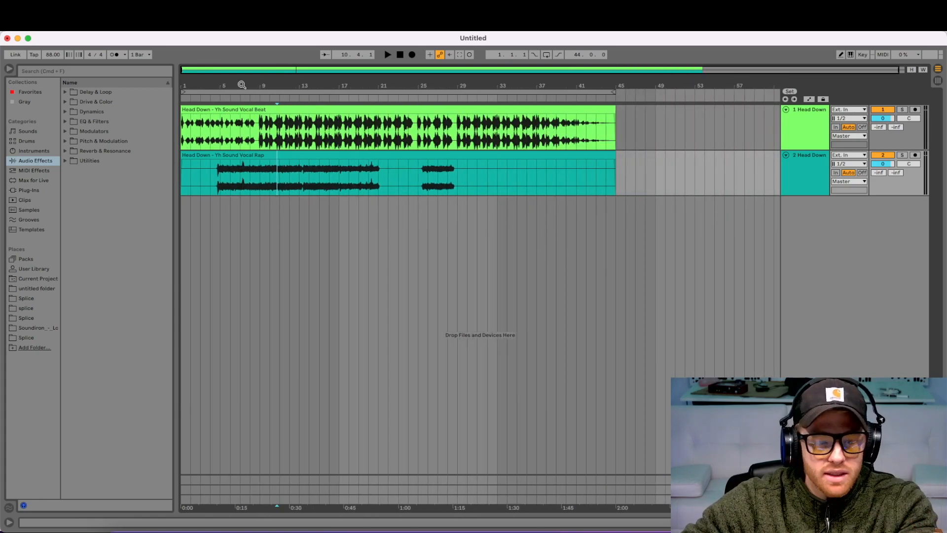
{"action": "left_click", "coordinate": [120, 71]}
{"action": "type", "text": "surf"}
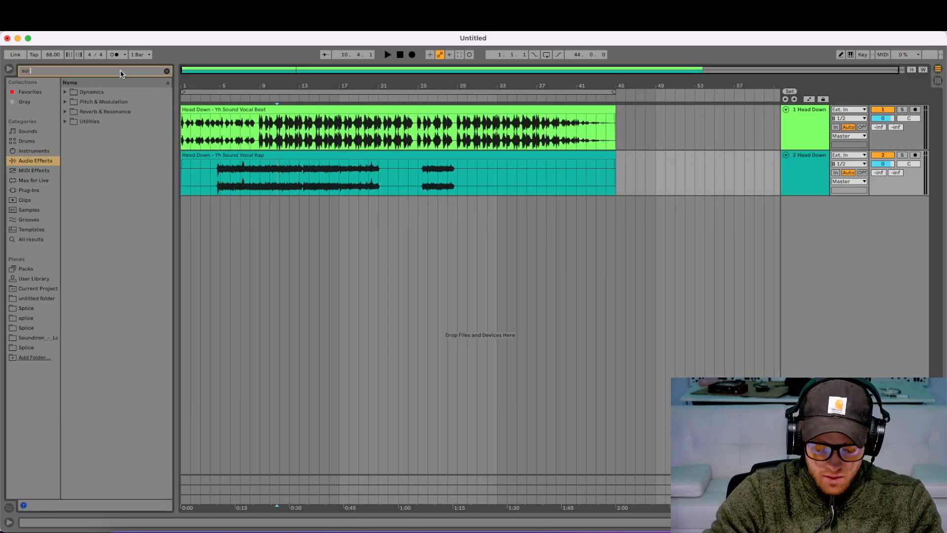
{"action": "left_click", "coordinate": [39, 190]}
{"action": "left_click", "coordinate": [65, 112]}
{"action": "left_click", "coordinate": [71, 121]}
{"action": "left_click", "coordinate": [77, 132]}
{"action": "left_click_drag", "start_coordinate": [94, 136], "coordinate": [447, 111]}
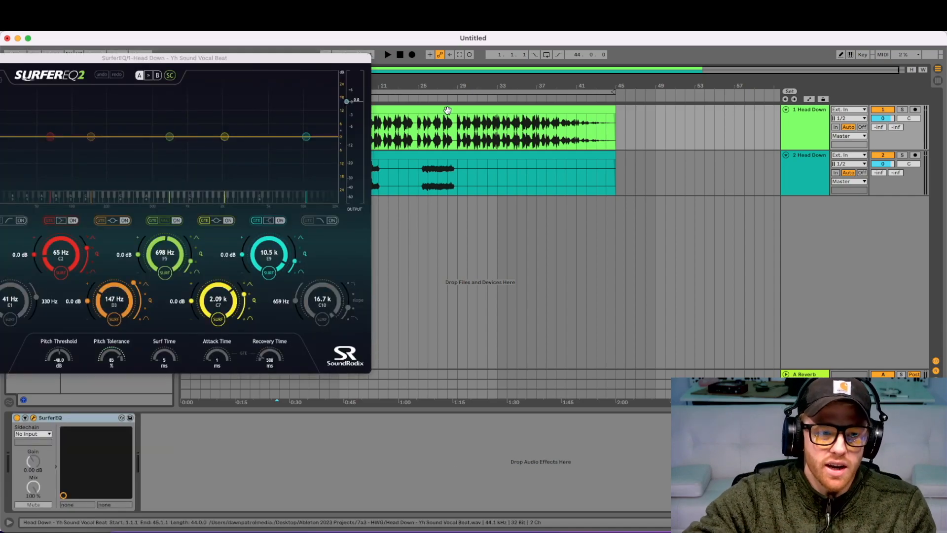
{"action": "left_click_drag", "start_coordinate": [205, 59], "coordinate": [483, 110]}
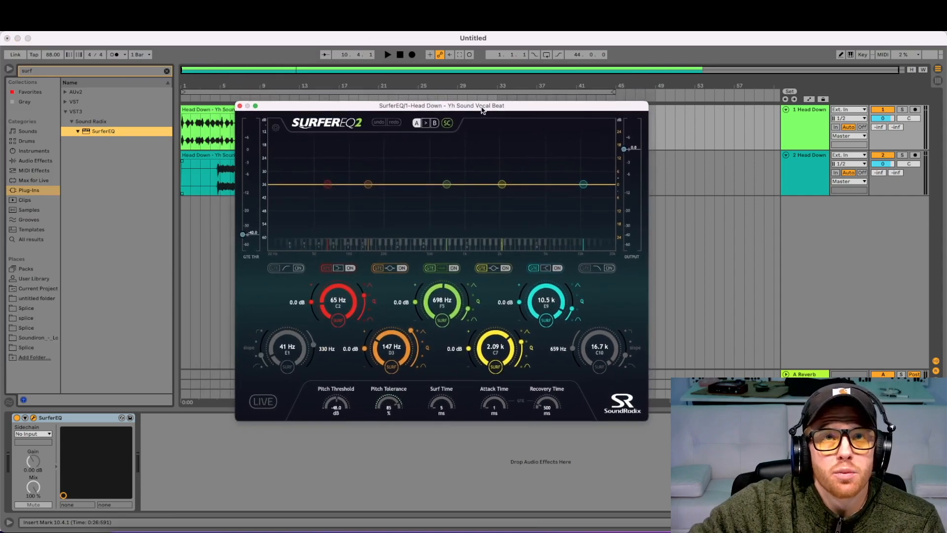
- Enable Surf mode on the red, orange, green, yellow and cyan bands of SurferEQ
{"action": "left_click", "coordinate": [448, 123]}
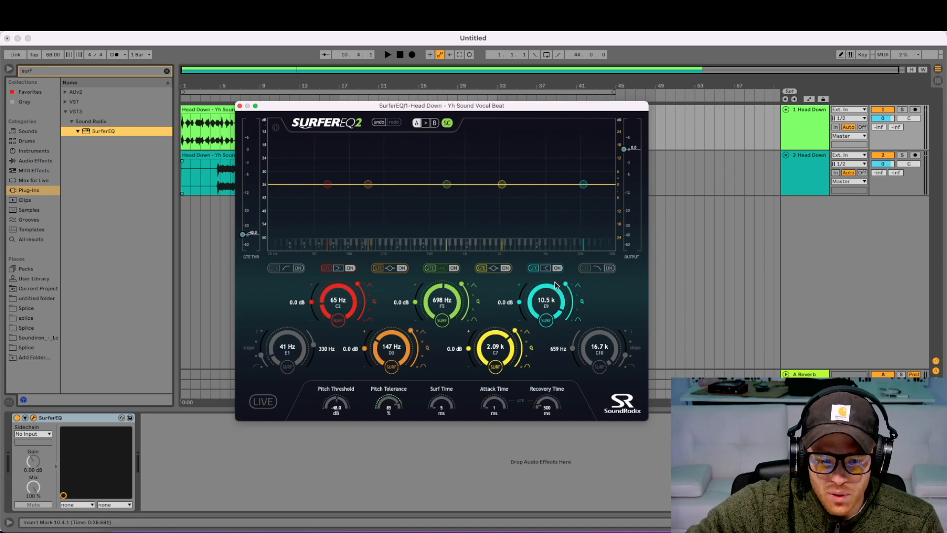
{"action": "left_click", "coordinate": [338, 322]}
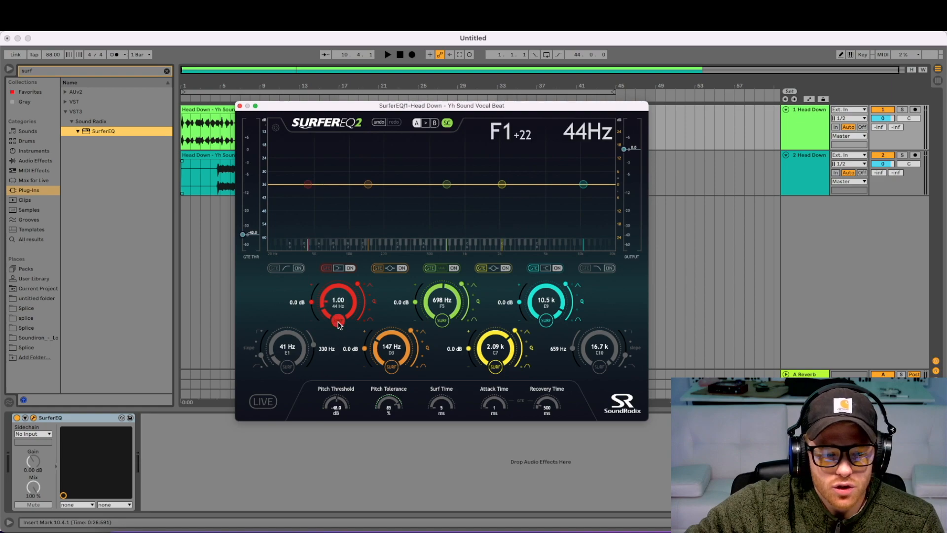
{"action": "left_click", "coordinate": [391, 367]}
{"action": "left_click", "coordinate": [440, 321]}
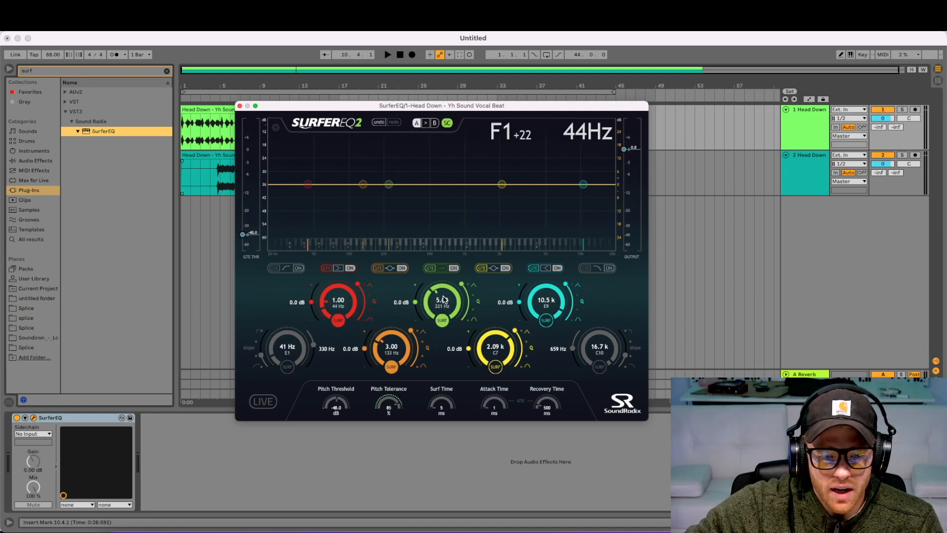
{"action": "left_click", "coordinate": [495, 366]}
{"action": "left_click", "coordinate": [545, 322]}
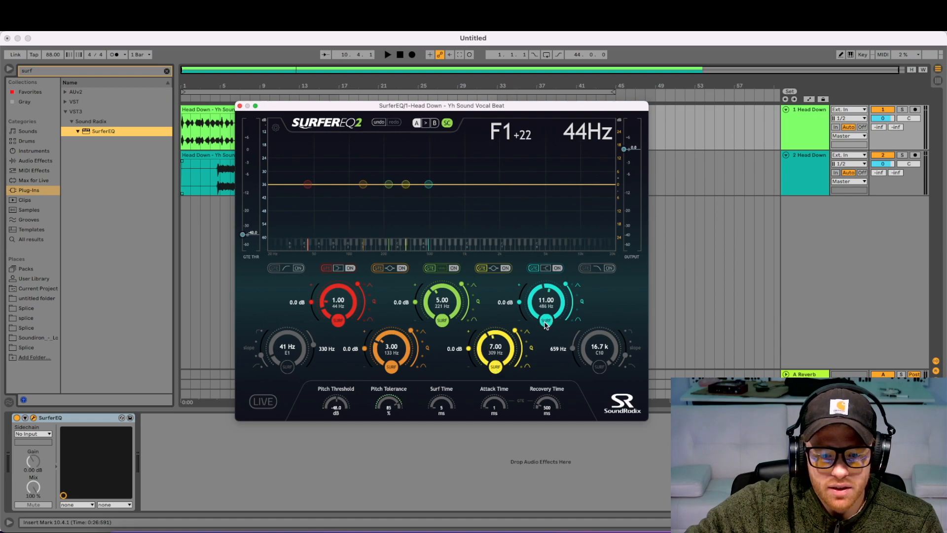
- Set the gain of all five surfing bands in SurferEQ to -1 dB
{"action": "double_click", "coordinate": [503, 301]}
{"action": "type", "text": "-1"}
{"action": "key", "text": "Return"}
{"action": "double_click", "coordinate": [452, 350]}
{"action": "type", "text": "-1"}
{"action": "key", "text": "Return"}
{"action": "double_click", "coordinate": [404, 302]}
{"action": "type", "text": "-1"}
{"action": "key", "text": "Return"}
{"action": "double_click", "coordinate": [350, 349]}
{"action": "type", "text": "-1"}
{"action": "key", "text": "Return"}
{"action": "double_click", "coordinate": [294, 301]}
{"action": "type", "text": "-1"}
{"action": "key", "text": "Return"}
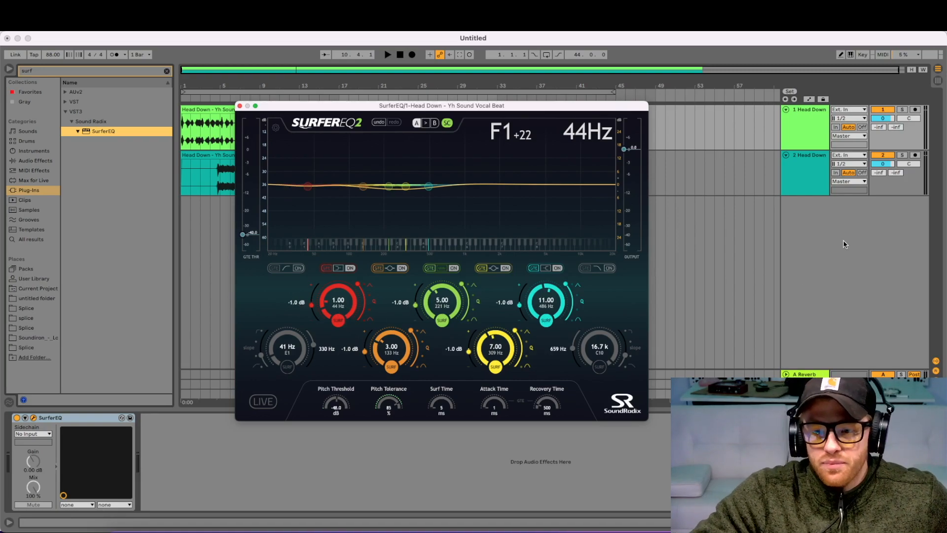
- Insert a new return track after the Delay return and name it Surfer EQ
{"action": "left_click_drag", "start_coordinate": [413, 109], "coordinate": [946, 59]}
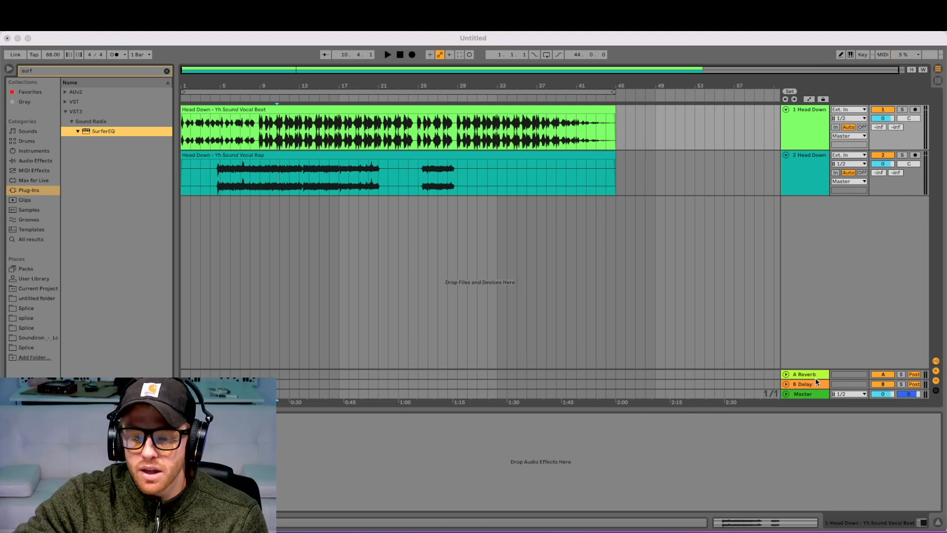
{"action": "left_click", "coordinate": [807, 404]}
{"action": "left_click", "coordinate": [828, 346]}
{"action": "left_click_drag", "start_coordinate": [761, 344], "coordinate": [822, 399]}
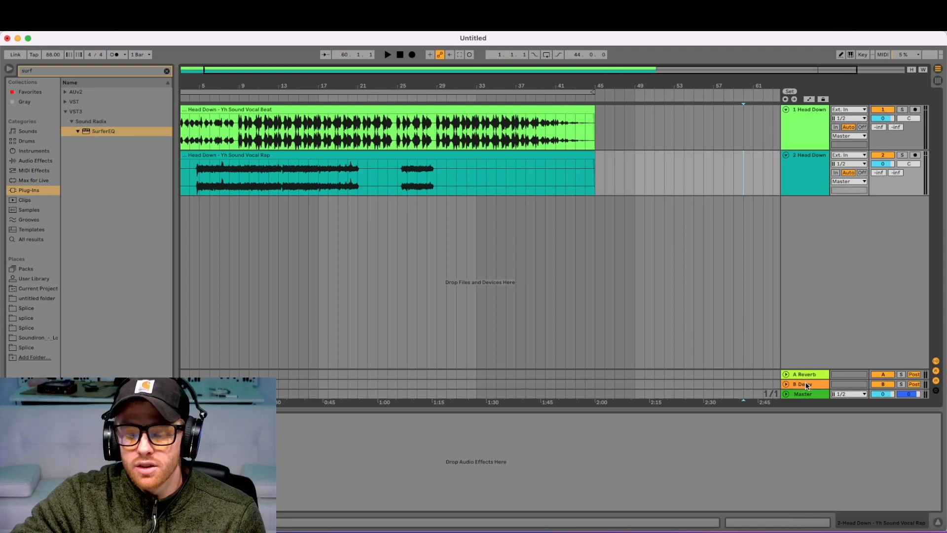
{"action": "left_click", "coordinate": [805, 385]}
{"action": "right_click", "coordinate": [805, 384]}
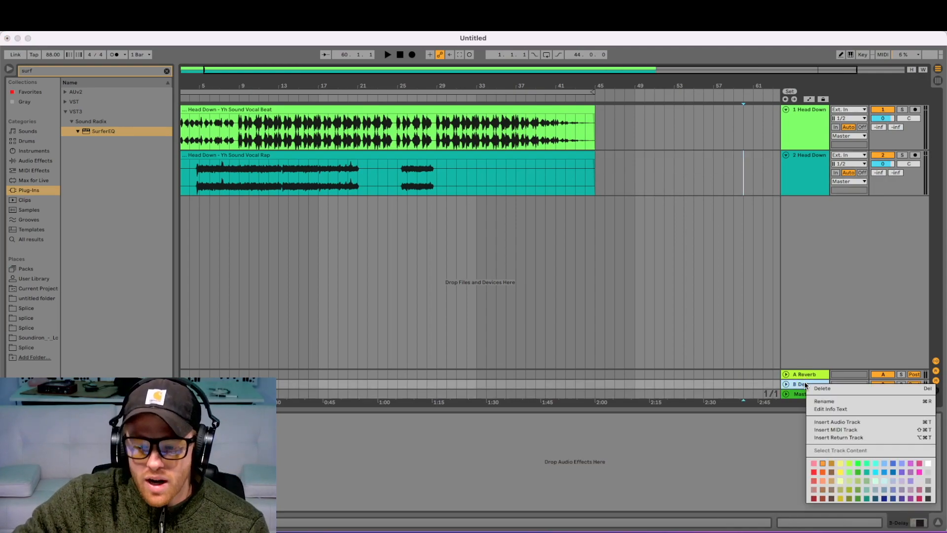
{"action": "left_click", "coordinate": [825, 438]}
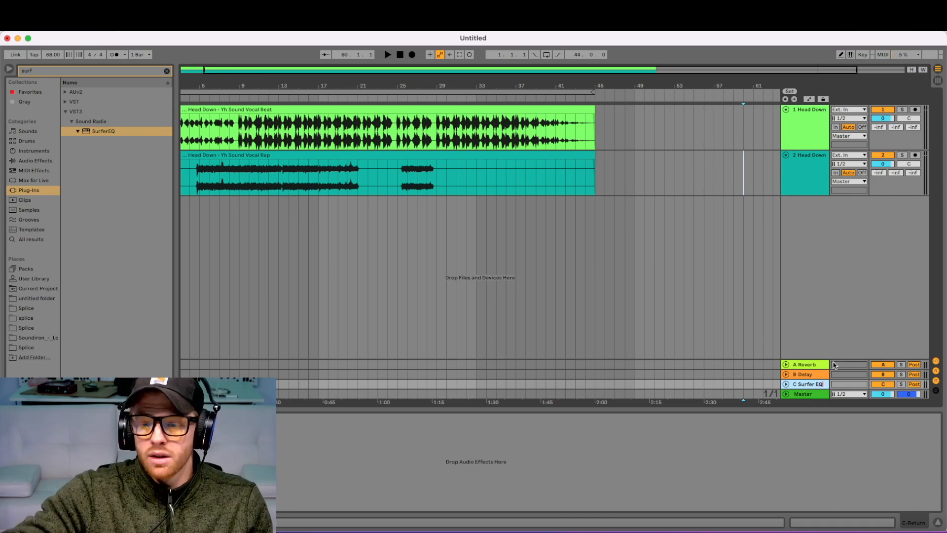
{"action": "key", "text": "Return"}
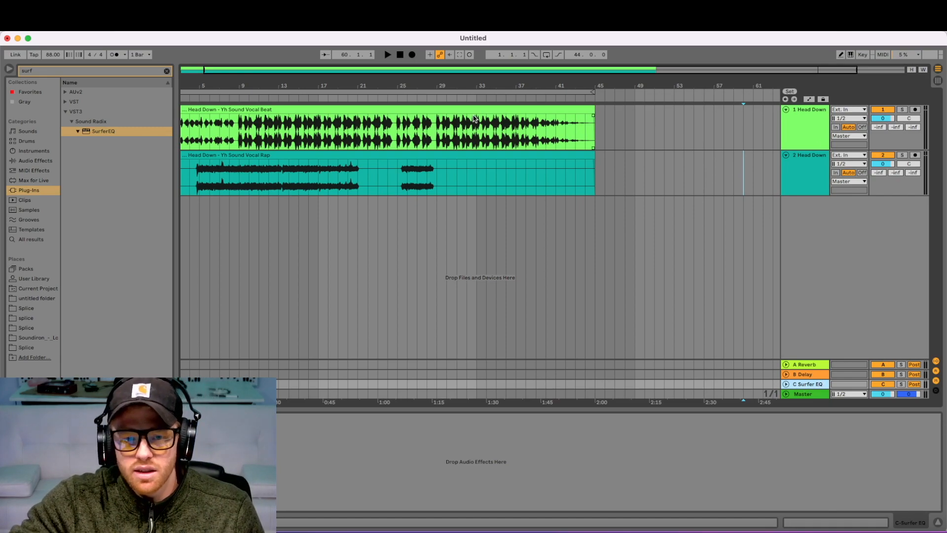
- Delete the Surfer EQ return track and undo the deletion
{"action": "left_click", "coordinate": [524, 155]}
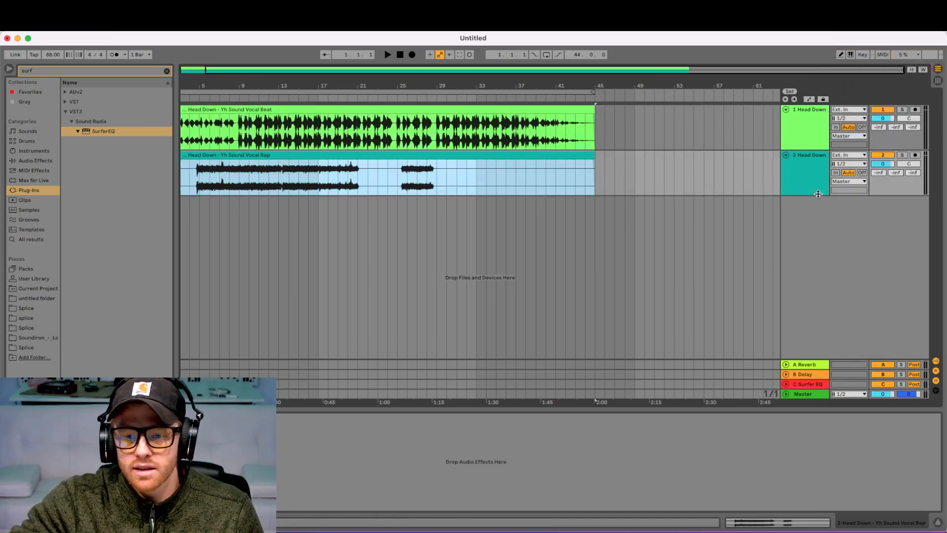
{"action": "left_click", "coordinate": [913, 128]}
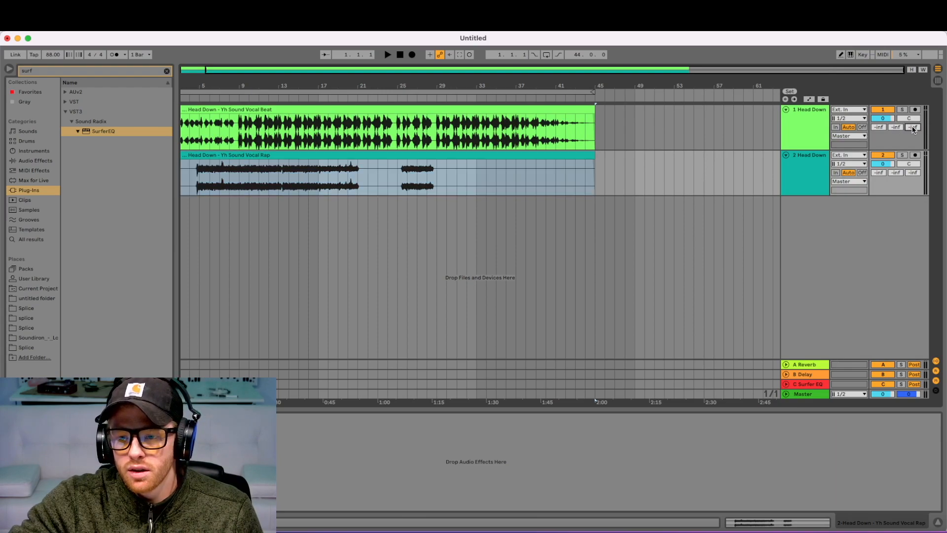
{"action": "left_click", "coordinate": [809, 384]}
{"action": "key", "text": "Delete"}
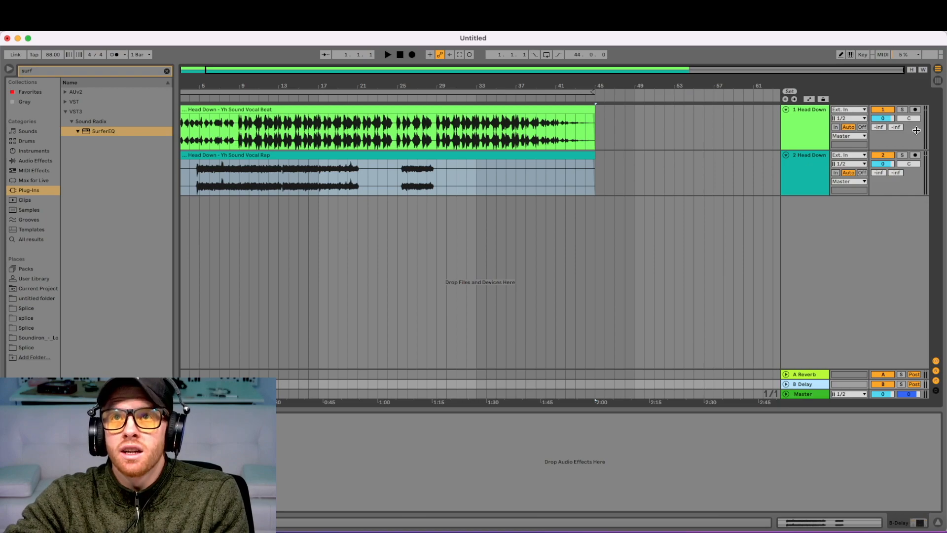
{"action": "key", "text": "super+z"}
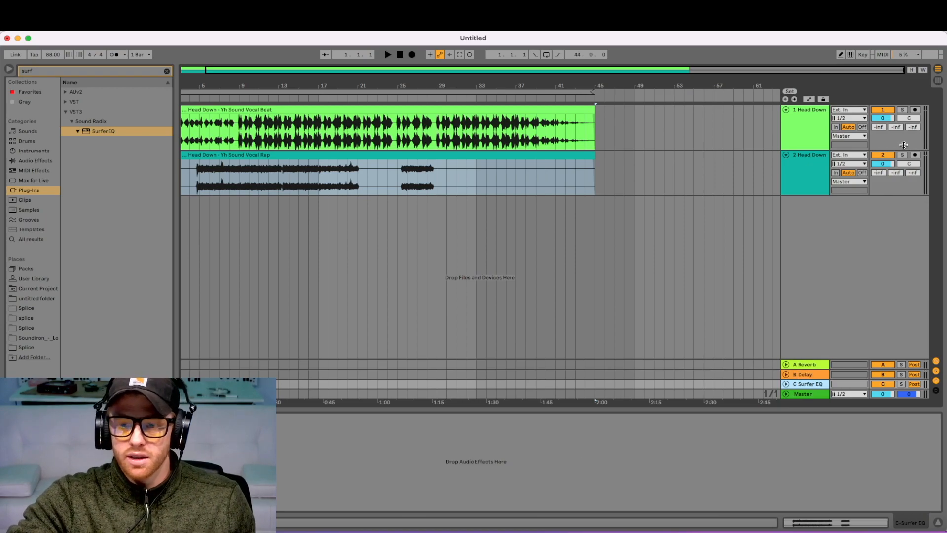
- Route the Surfer EQ return's output to the 1-Head Down beat track, targeting the Sidechain-SurferEQ input
{"action": "left_click", "coordinate": [786, 384]}
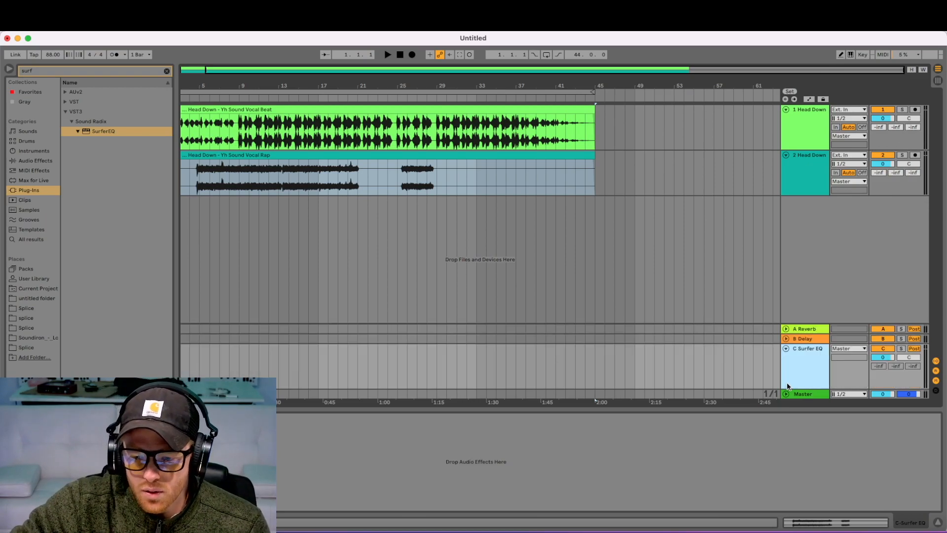
{"action": "left_click", "coordinate": [841, 349]}
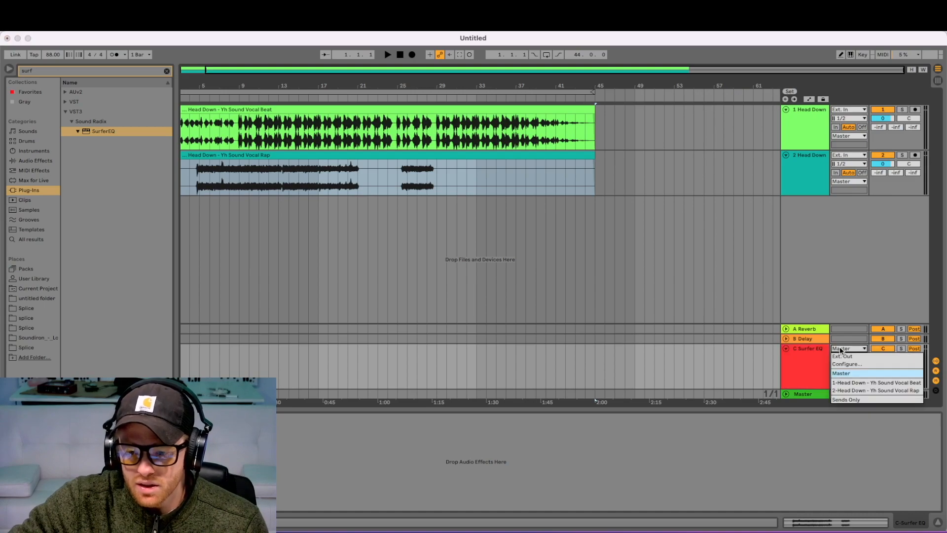
{"action": "left_click", "coordinate": [854, 384]}
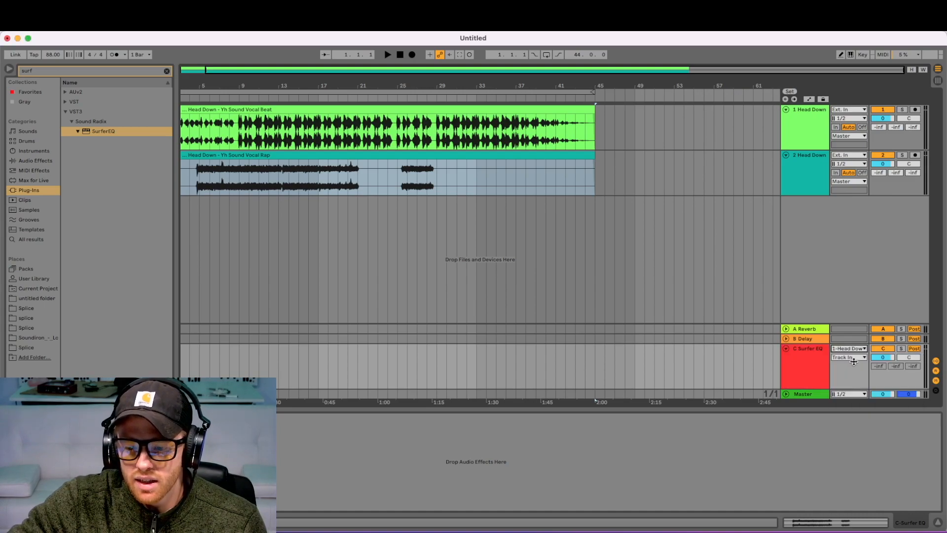
{"action": "left_click", "coordinate": [855, 358]}
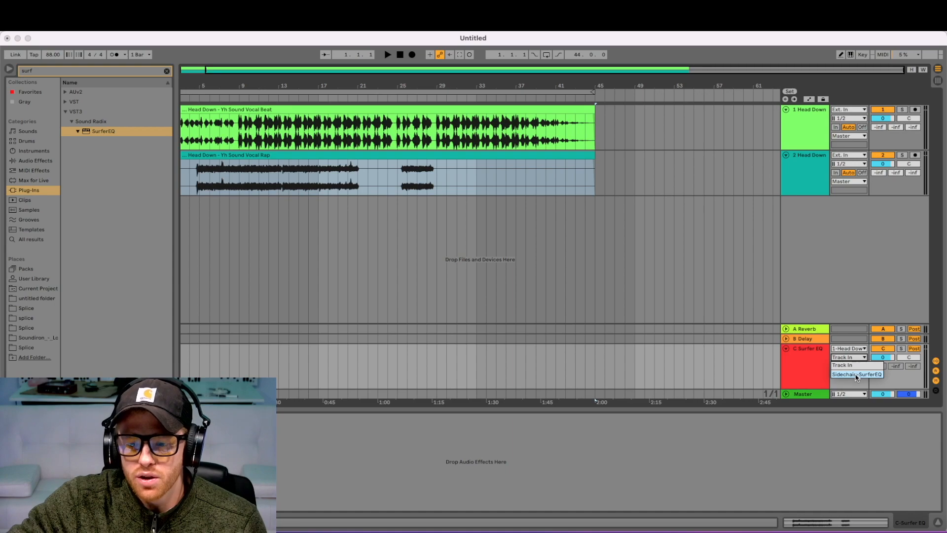
{"action": "left_click", "coordinate": [856, 375]}
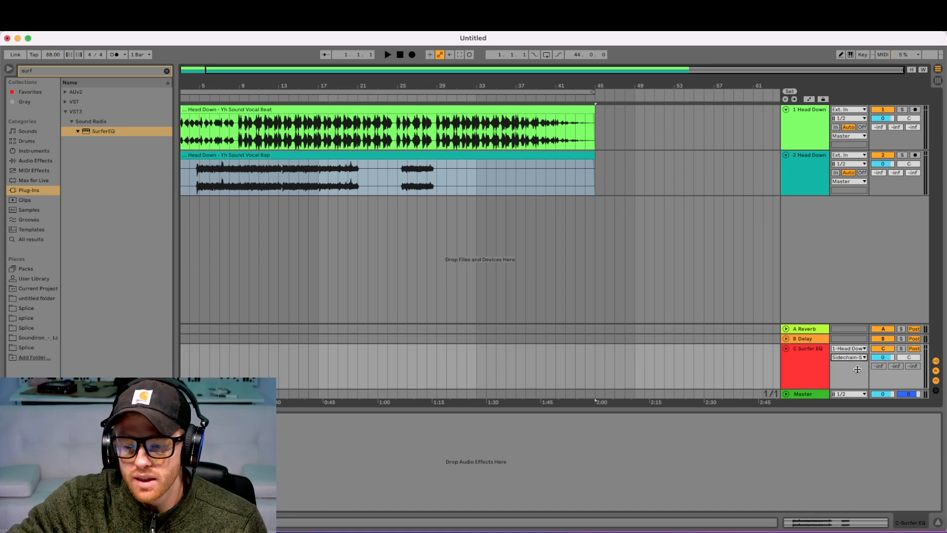
{"action": "left_click", "coordinate": [786, 349]}
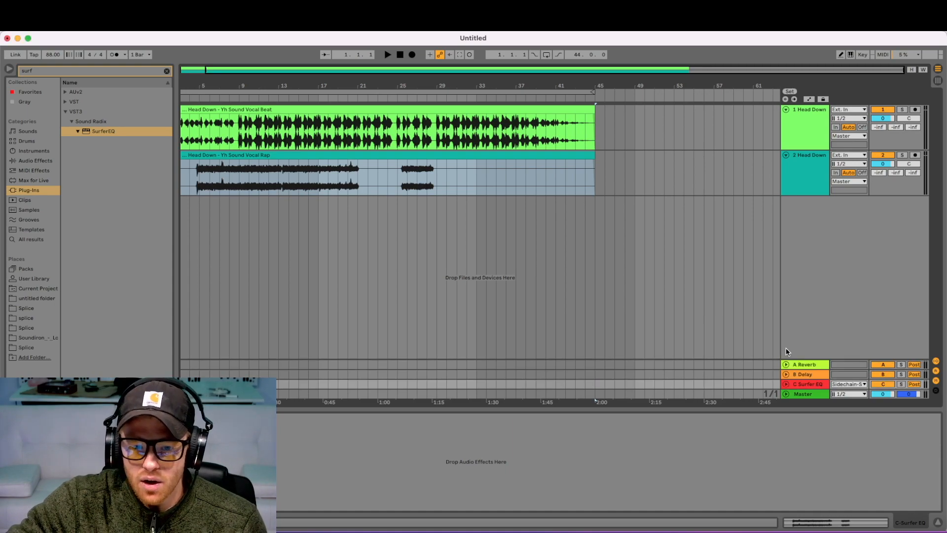
- Raise the rap vocal track's send C to 0 dB to feed the Surfer EQ return
{"action": "left_click", "coordinate": [542, 154]}
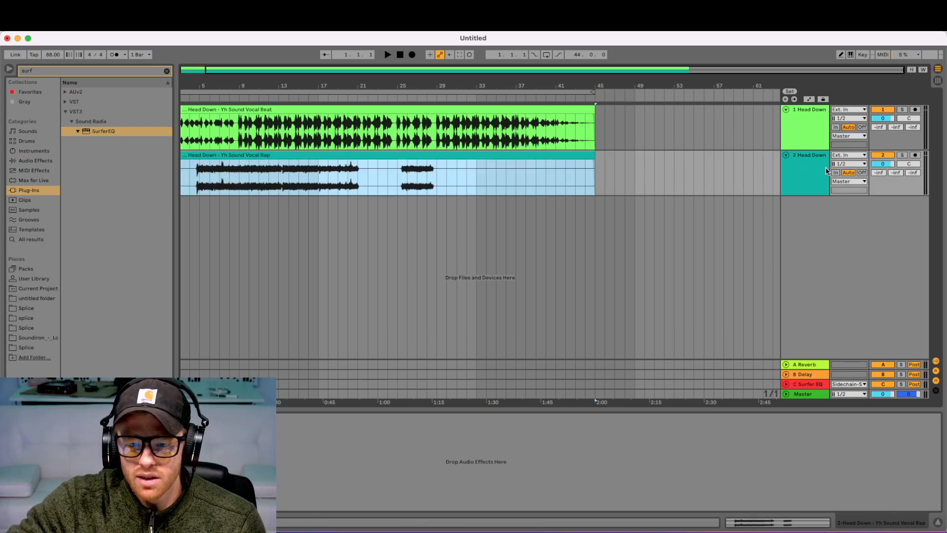
{"action": "left_click_drag", "start_coordinate": [912, 173], "coordinate": [913, 138]}
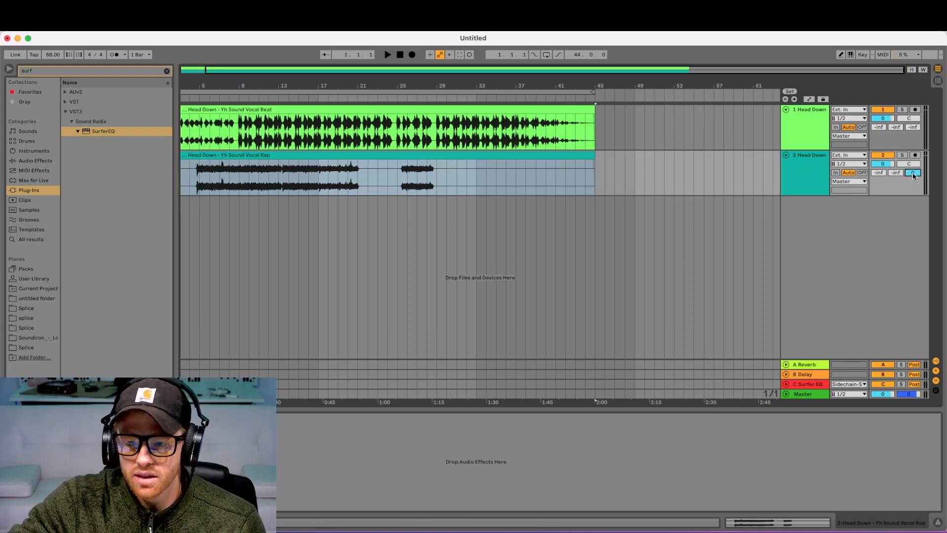
- Show the SurferEQ plug-in window of the beat track and move it over the arrangement so all its bands are accessible
{"action": "left_click", "coordinate": [804, 385]}
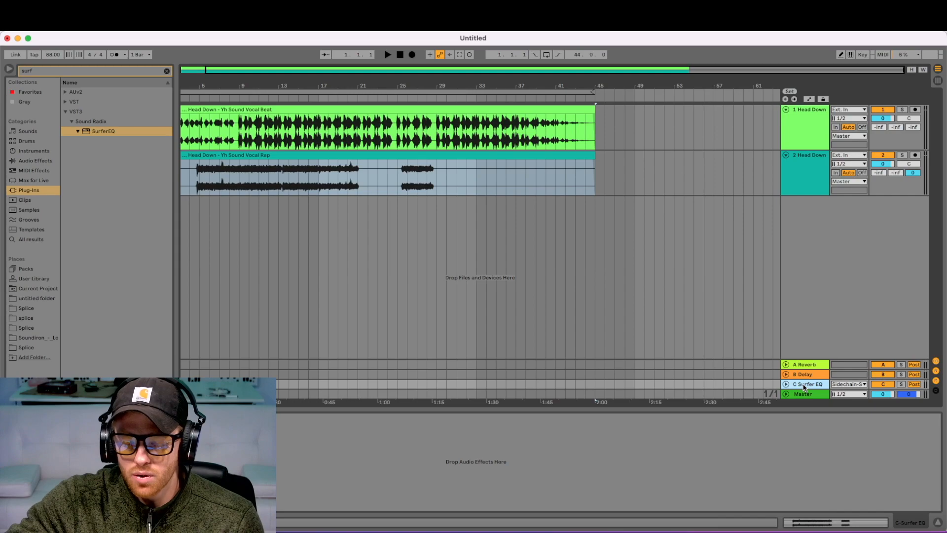
{"action": "left_click", "coordinate": [817, 109]}
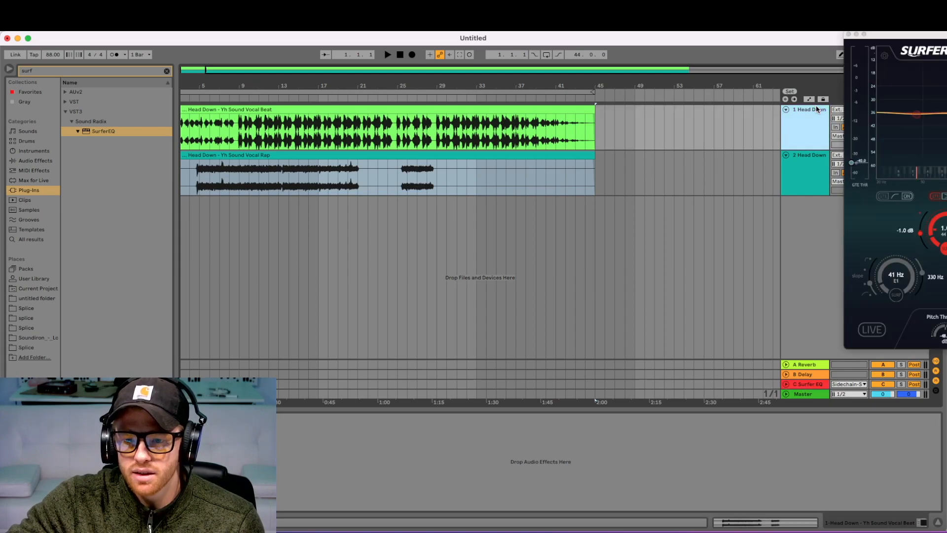
{"action": "left_click_drag", "start_coordinate": [928, 37], "coordinate": [379, 182]}
- Play both tracks from bar 4, muting the beat track during playback to hear the rap vocal alone
{"action": "left_click", "coordinate": [190, 170]}
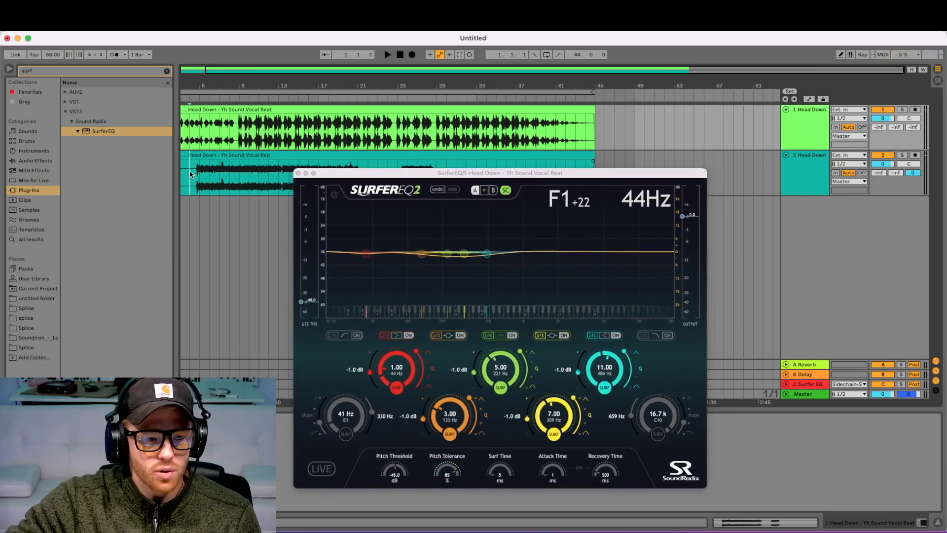
{"action": "left_click", "coordinate": [817, 121]}
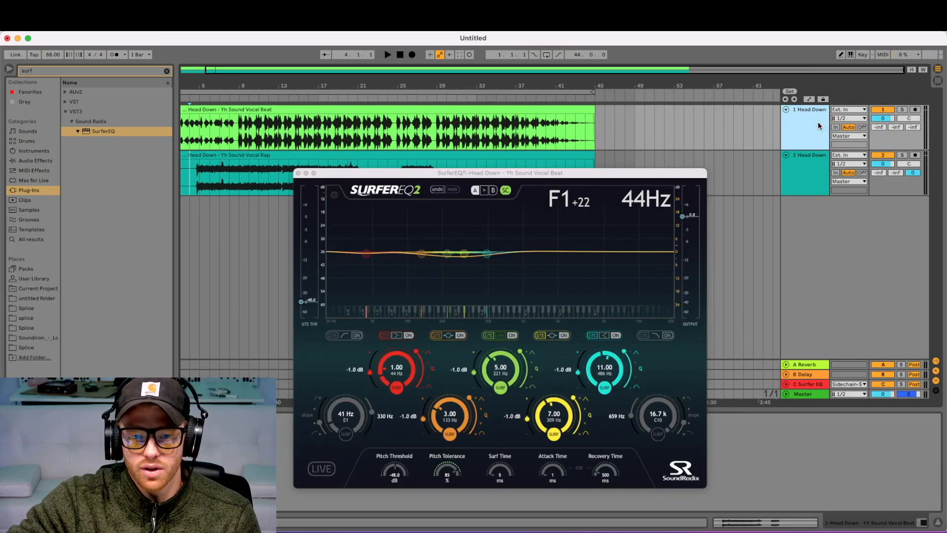
{"action": "key", "text": "space"}
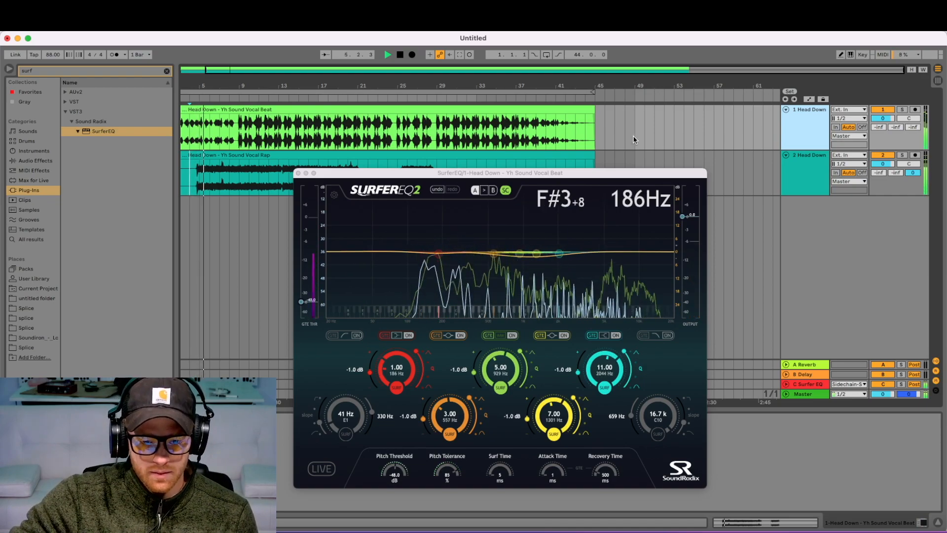
{"action": "left_click", "coordinate": [883, 109]}
{"action": "key", "text": "space"}
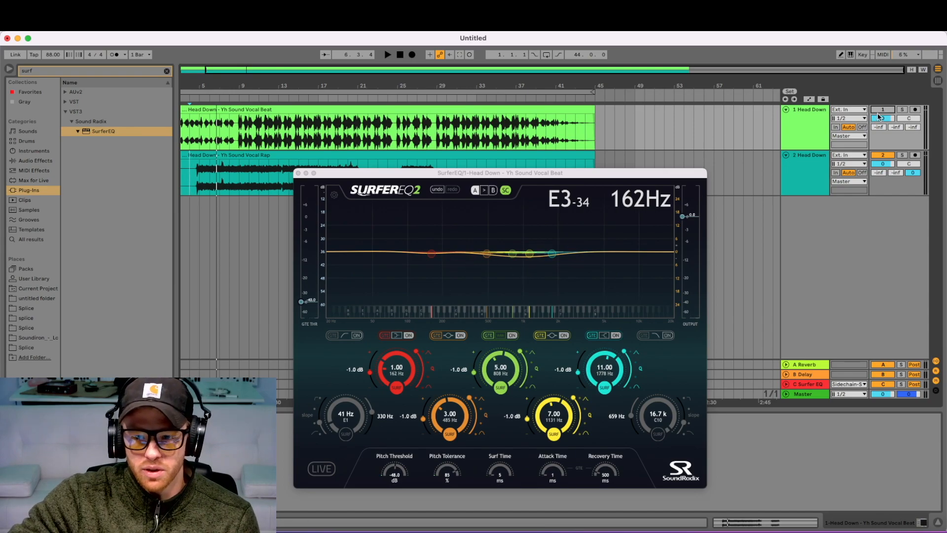
- Unmute the beat, mute the rap vocal with its send C at -inf, and play from bar 9 without the sidechain signal
{"action": "left_click", "coordinate": [881, 156]}
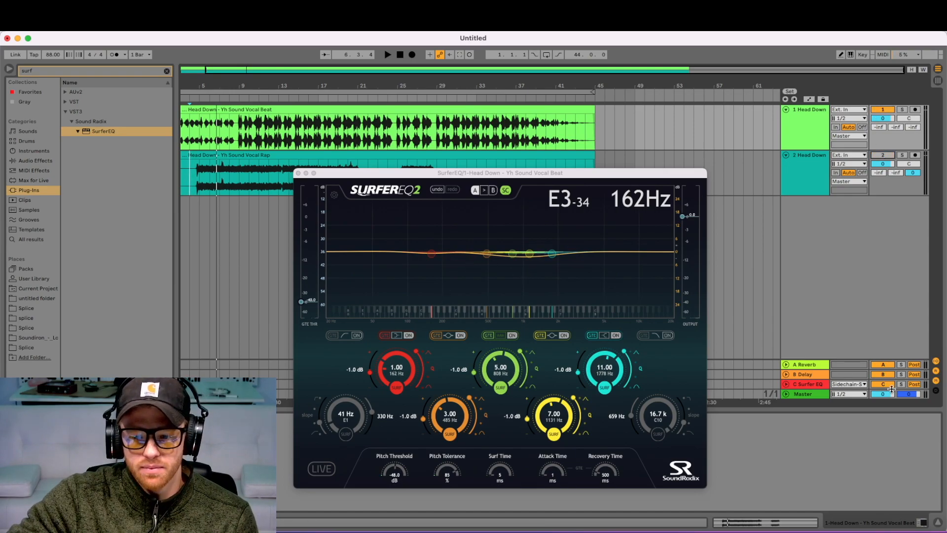
{"action": "double_click", "coordinate": [912, 173]}
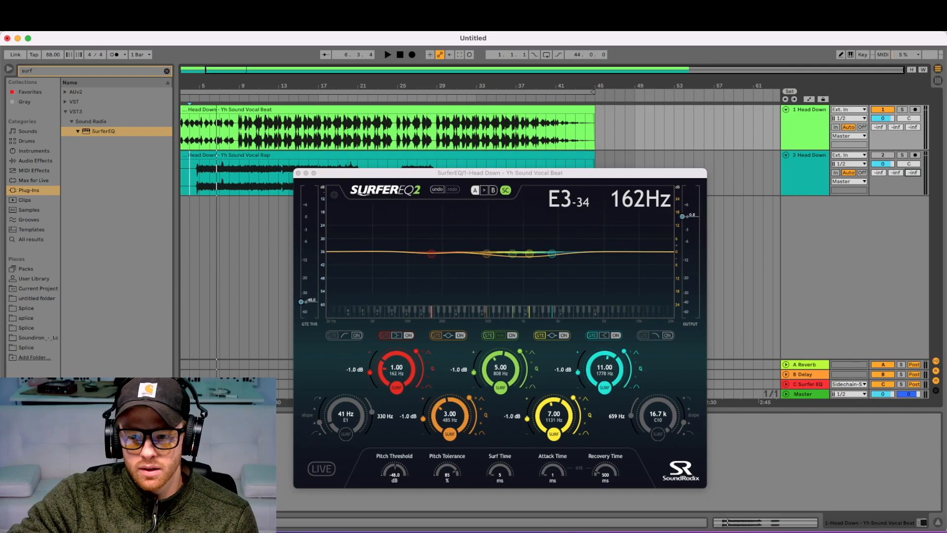
{"action": "left_click", "coordinate": [238, 129]}
{"action": "key", "text": "space"}
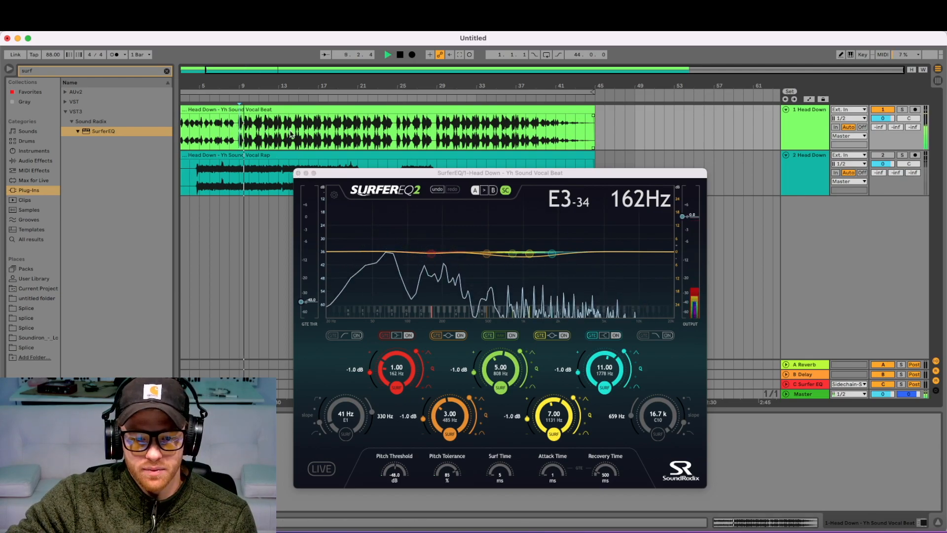
{"action": "key", "text": "space"}
- Reactivate the rap vocal track, restore its send C to 0 dB, and play both tracks from bar 9
{"action": "left_click", "coordinate": [888, 156]}
{"action": "double_click", "coordinate": [912, 173]}
{"action": "key", "text": "space"}
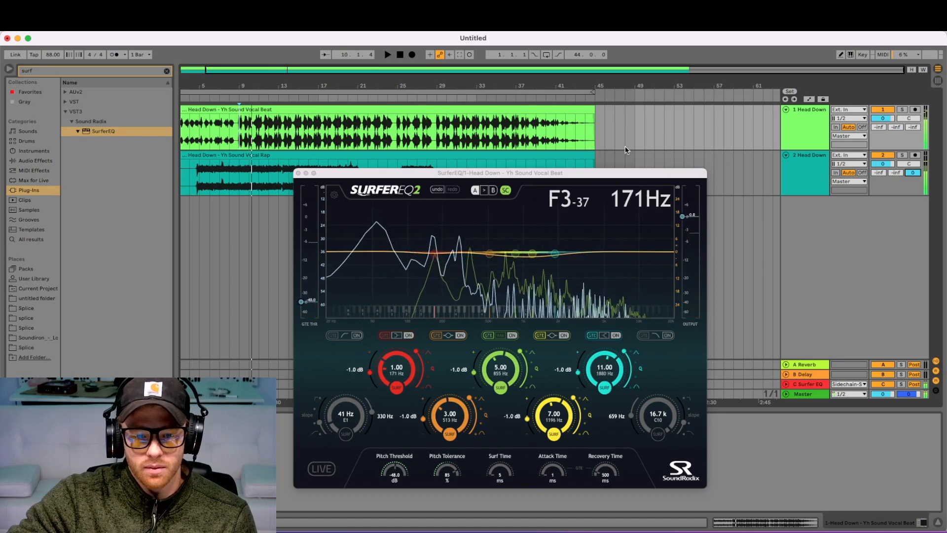
{"action": "key", "text": "space"}
- Exaggerate the SurferEQ cuts by setting all five active bands to -20.0 dB, and play the result
{"action": "left_click", "coordinate": [581, 376]}
{"action": "left_click_drag", "start_coordinate": [581, 377], "coordinate": [553, 468]}
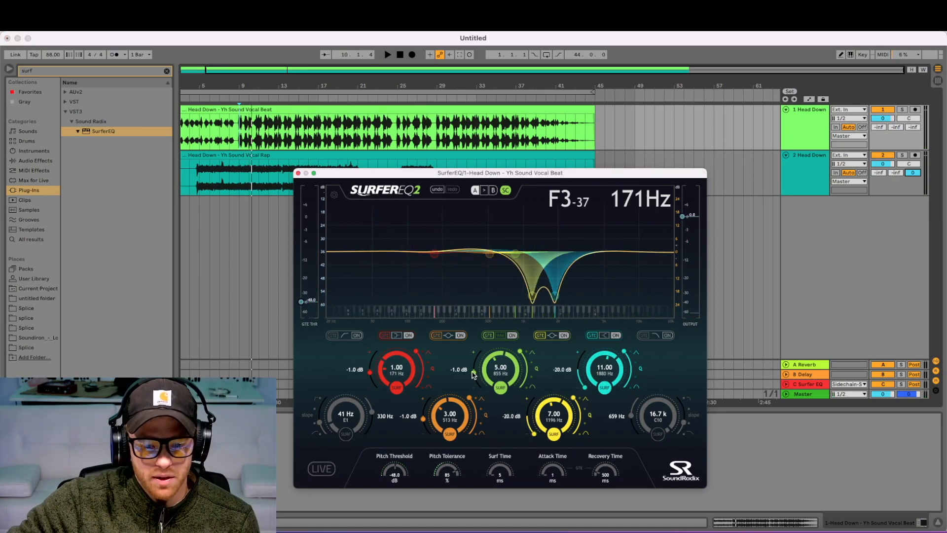
{"action": "left_click_drag", "start_coordinate": [472, 375], "coordinate": [481, 419]}
{"action": "left_click_drag", "start_coordinate": [423, 418], "coordinate": [430, 459]}
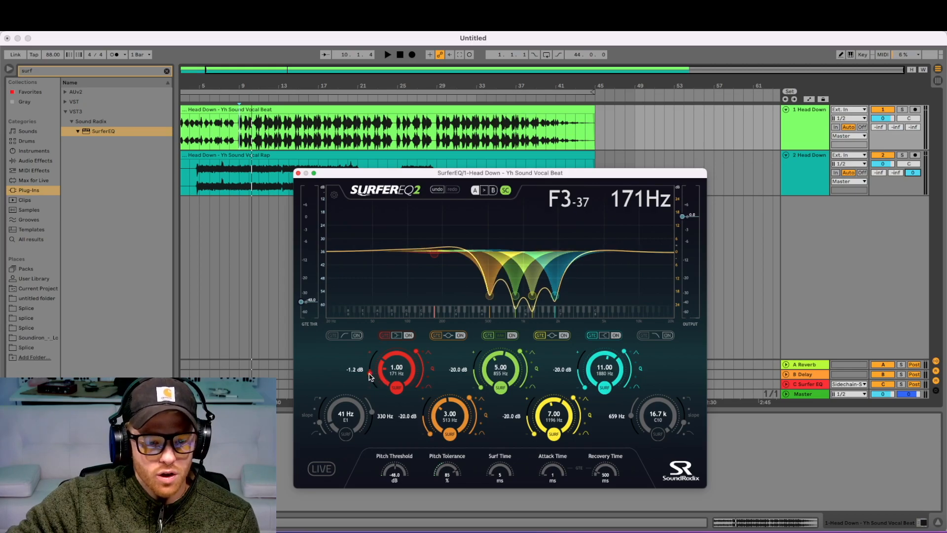
{"action": "left_click_drag", "start_coordinate": [370, 374], "coordinate": [368, 348]}
{"action": "key", "text": "space"}
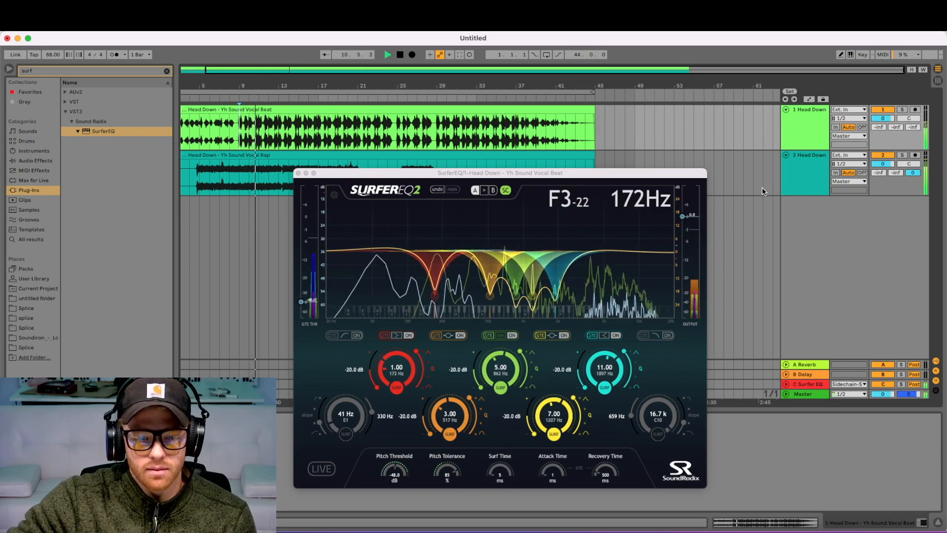
{"action": "key", "text": "space"}
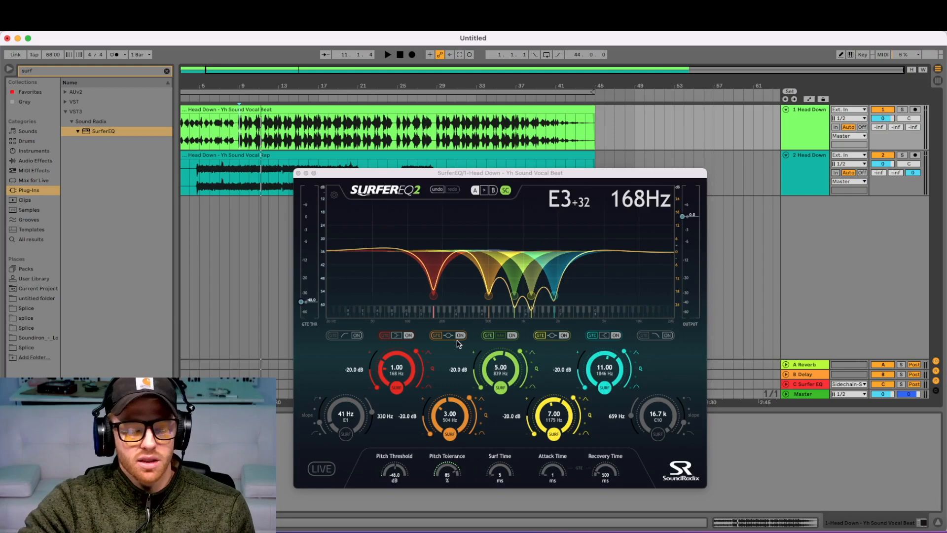
- Ease the SurferEQ gains to -6.8 dB (red), -6.9 dB (orange), -6.5 dB (green), -5.8 dB (yellow) and -4.1 dB (cyan) while auditioning
{"action": "left_click_drag", "start_coordinate": [378, 386], "coordinate": [367, 377]}
{"action": "left_click_drag", "start_coordinate": [428, 435], "coordinate": [423, 423]}
{"action": "left_click_drag", "start_coordinate": [479, 392], "coordinate": [472, 378]}
{"action": "left_click_drag", "start_coordinate": [532, 435], "coordinate": [527, 422]}
{"action": "left_click_drag", "start_coordinate": [582, 390], "coordinate": [580, 383]}
{"action": "key", "text": "space"}
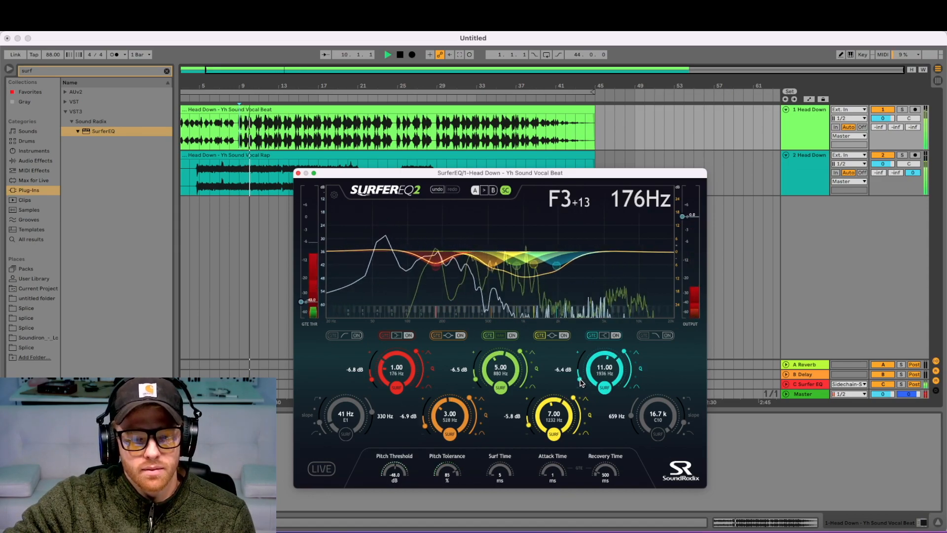
{"action": "key", "text": "space"}
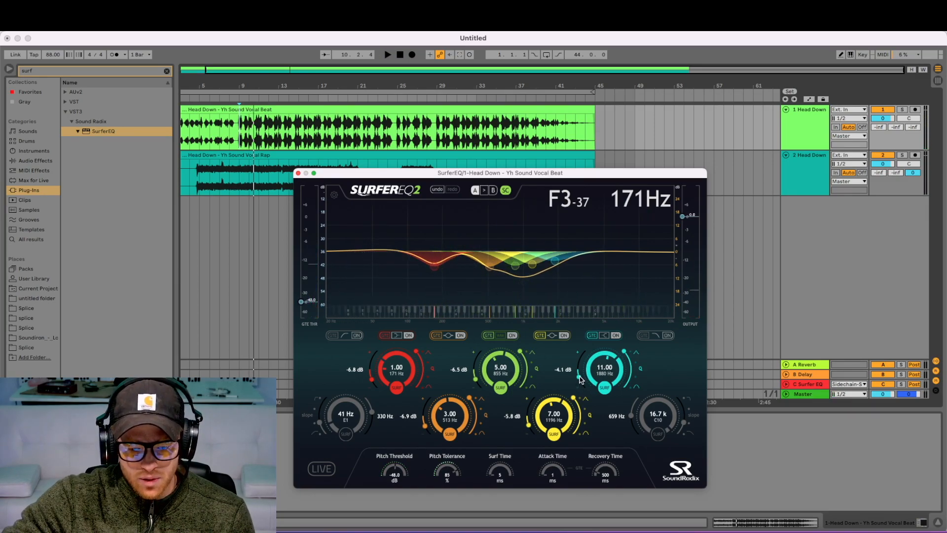
- Set the gain of all five active SurferEQ bands to -2.9 dB, checking the result with playback
{"action": "left_click_drag", "start_coordinate": [580, 378], "coordinate": [580, 377]}
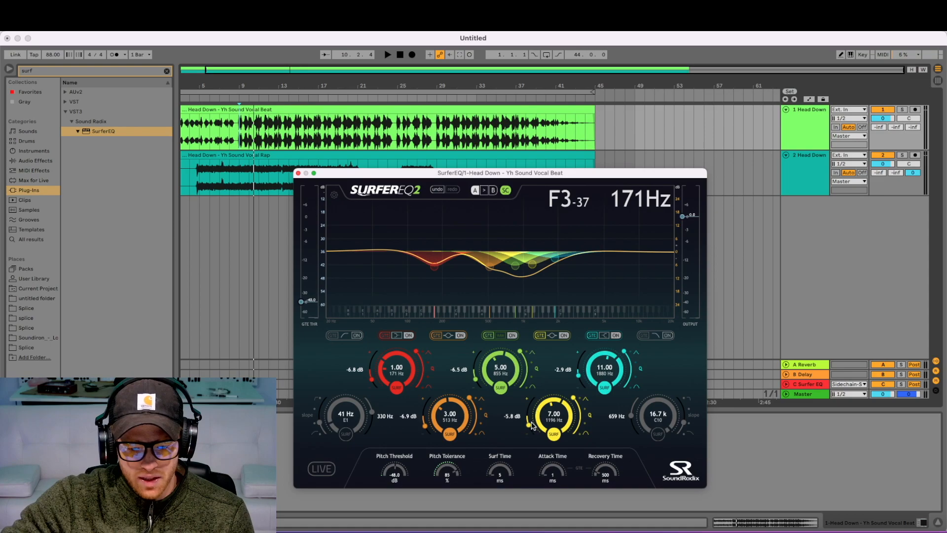
{"action": "key", "text": "space"}
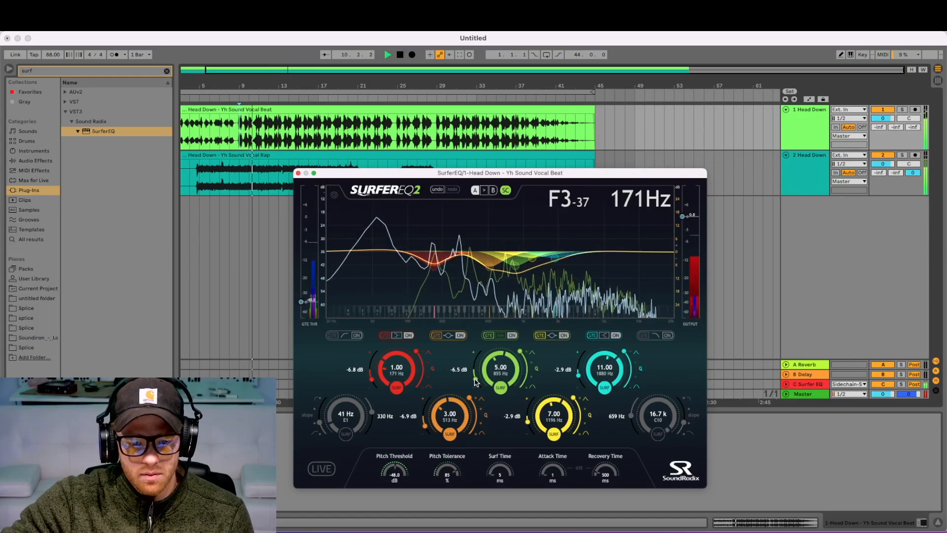
{"action": "key", "text": "space"}
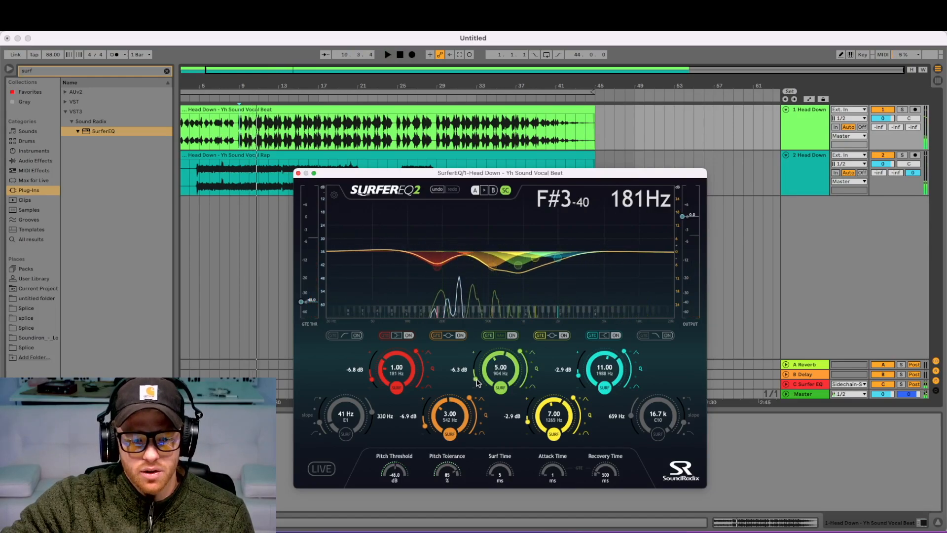
{"action": "scroll", "coordinate": [477, 381], "scroll_direction": "up", "scroll_amount": 4}
{"action": "scroll", "coordinate": [477, 381], "scroll_direction": "up", "scroll_amount": 2}
{"action": "key", "text": "space"}
{"action": "scroll", "coordinate": [477, 379], "scroll_direction": "up", "scroll_amount": 1}
{"action": "key", "text": "space"}
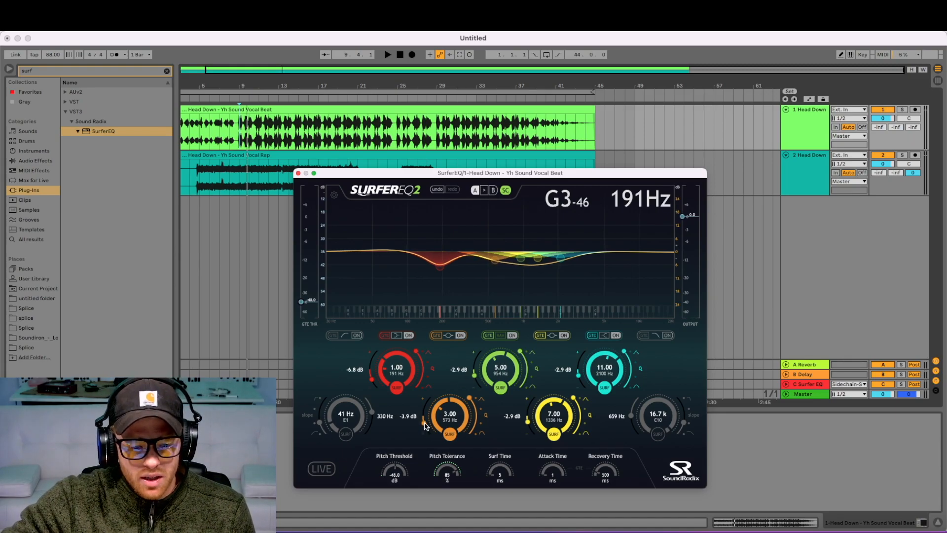
{"action": "key", "text": "space"}
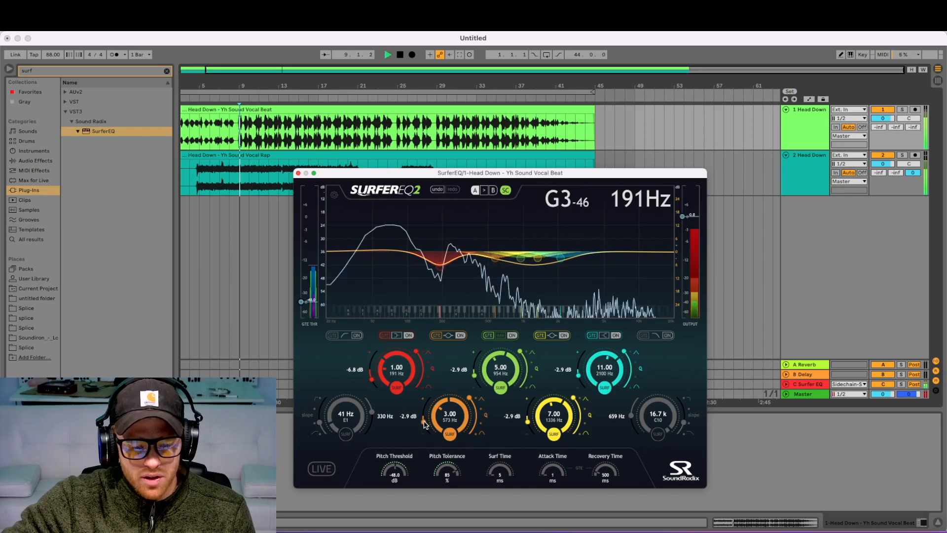
{"action": "left_click_drag", "start_coordinate": [371, 380], "coordinate": [371, 378]}
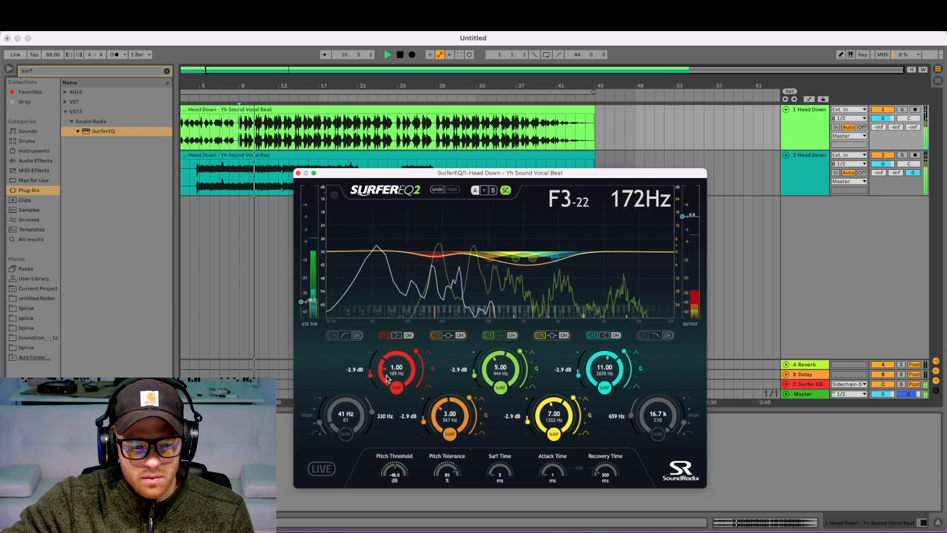
- During playback, set the green band to -1.9 dB, yellow to -1.7 dB, and both cyan and orange to -1.8 dB
{"action": "left_click_drag", "start_coordinate": [423, 426], "coordinate": [423, 424]}
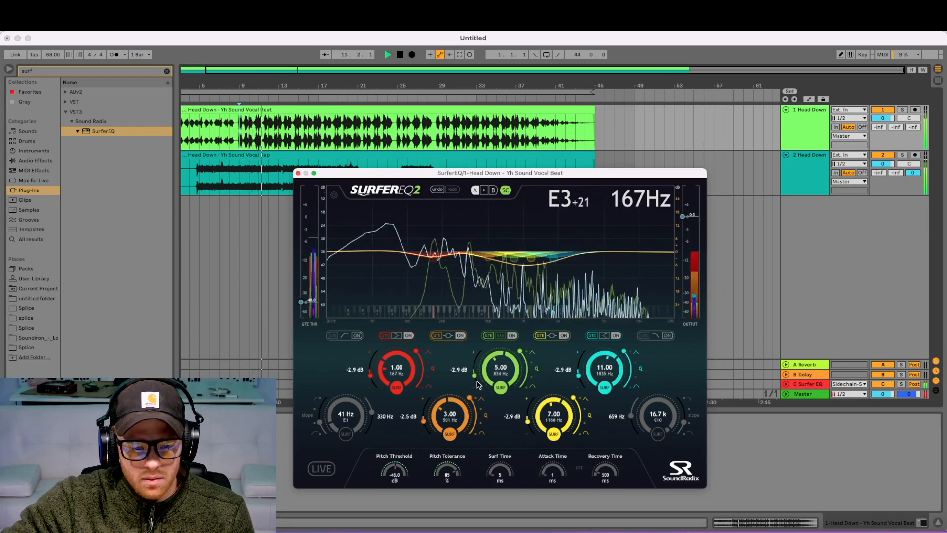
{"action": "left_click_drag", "start_coordinate": [474, 375], "coordinate": [475, 374]}
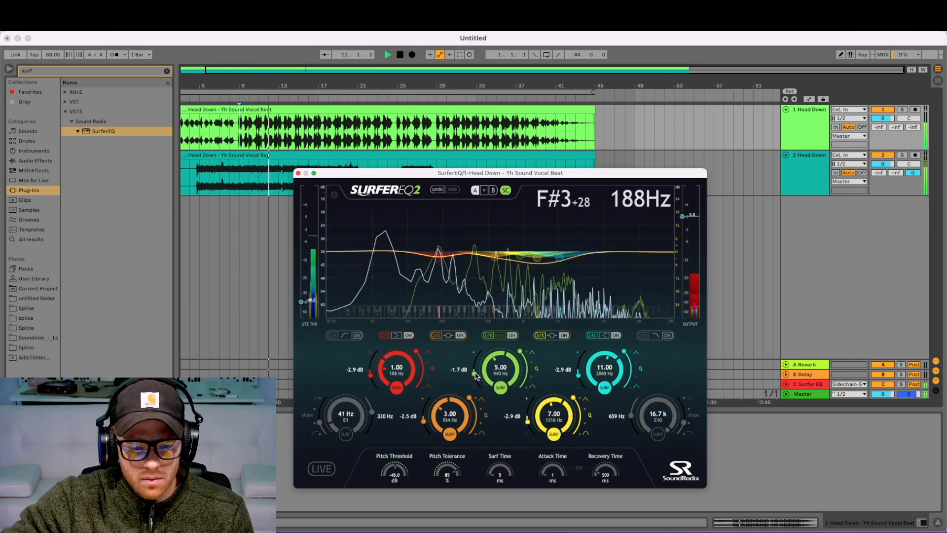
{"action": "left_click_drag", "start_coordinate": [526, 423], "coordinate": [527, 419]}
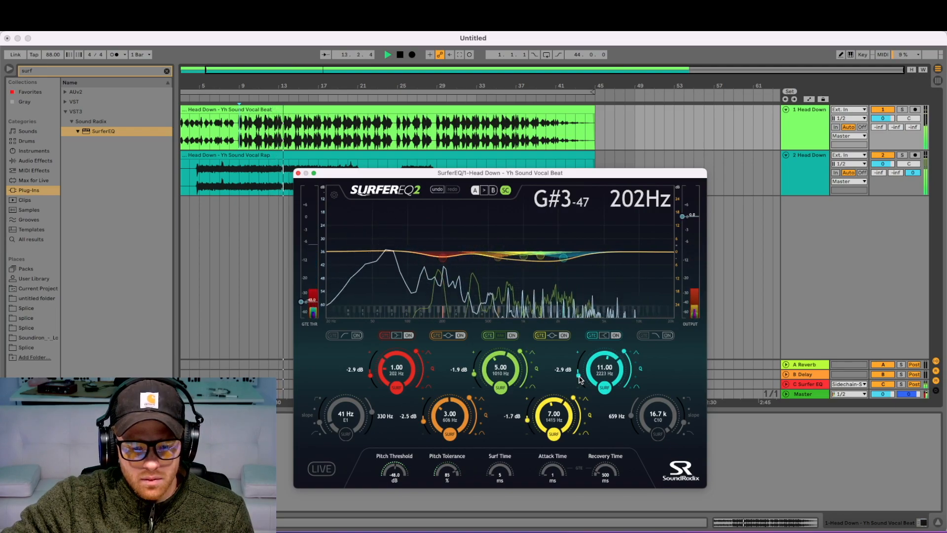
{"action": "left_click_drag", "start_coordinate": [578, 378], "coordinate": [579, 378]}
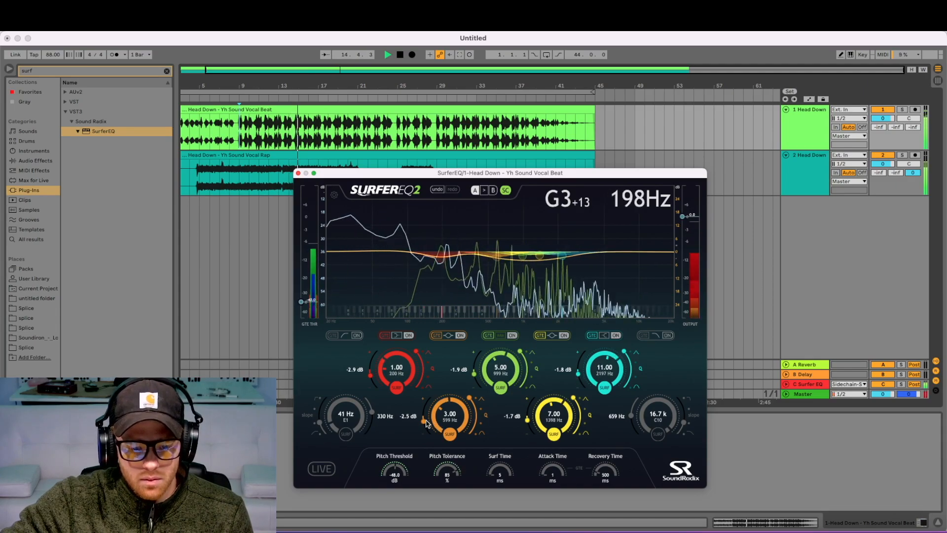
{"action": "left_click_drag", "start_coordinate": [424, 424], "coordinate": [425, 421]}
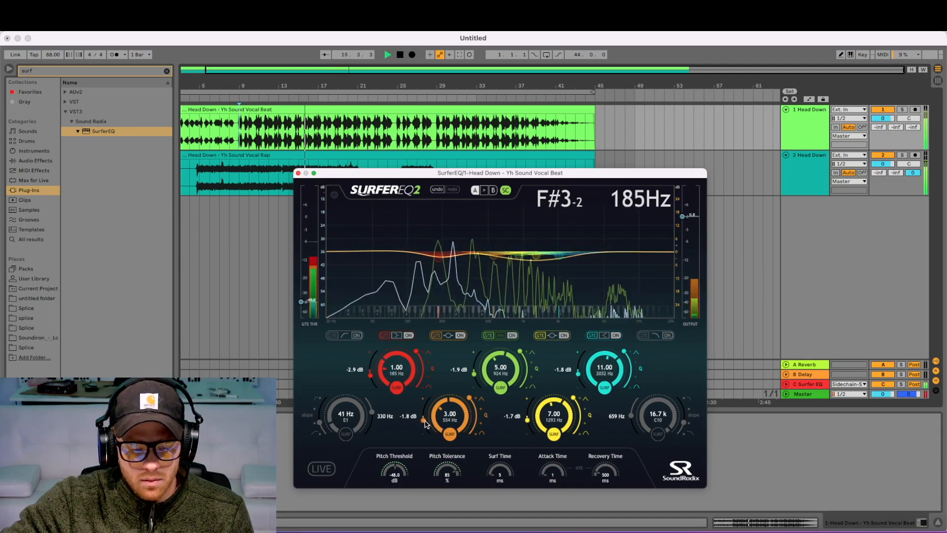
- Fine-tune the red band to -1.3 dB, orange to -1.4 dB and green to -1.7 dB, and stop playback
{"action": "left_click_drag", "start_coordinate": [370, 378], "coordinate": [371, 373]}
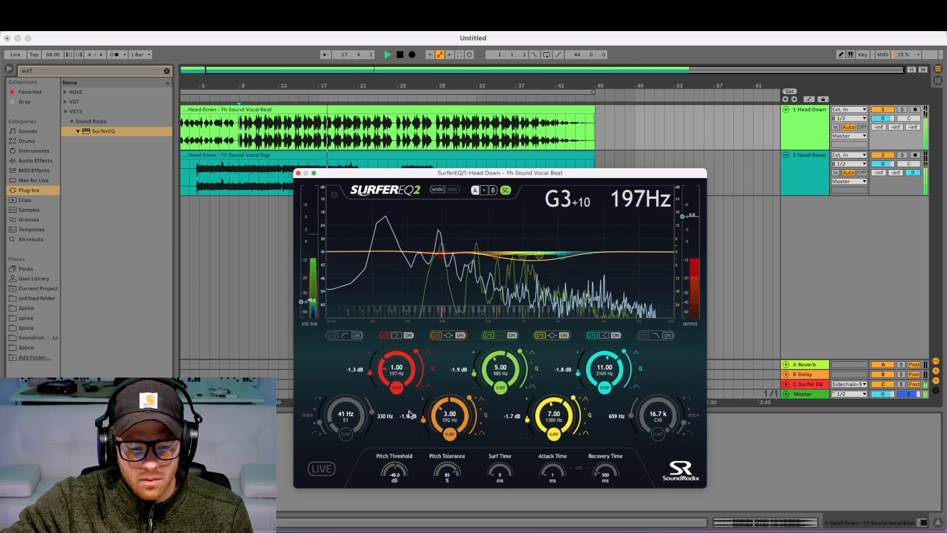
{"action": "left_click_drag", "start_coordinate": [424, 420], "coordinate": [424, 418]}
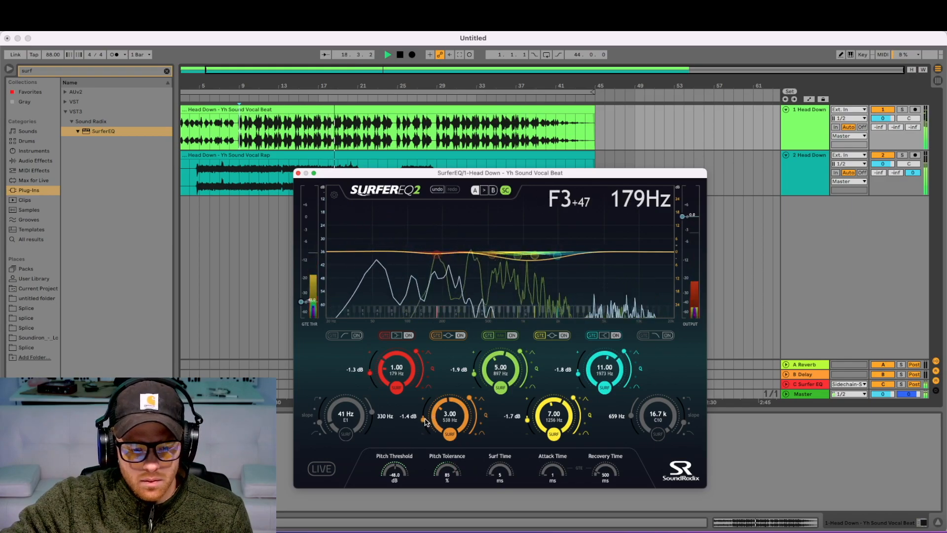
{"action": "left_click_drag", "start_coordinate": [475, 376], "coordinate": [475, 374]}
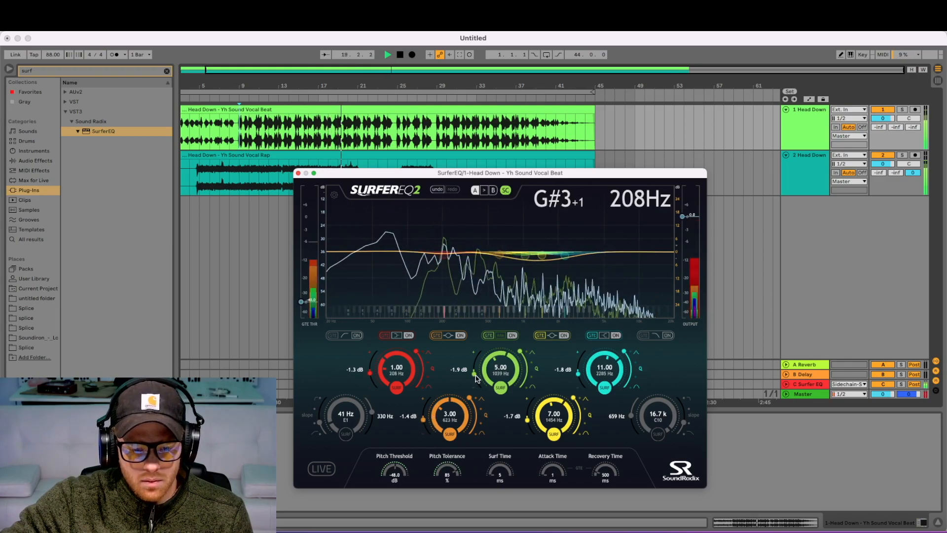
{"action": "key", "text": "space"}
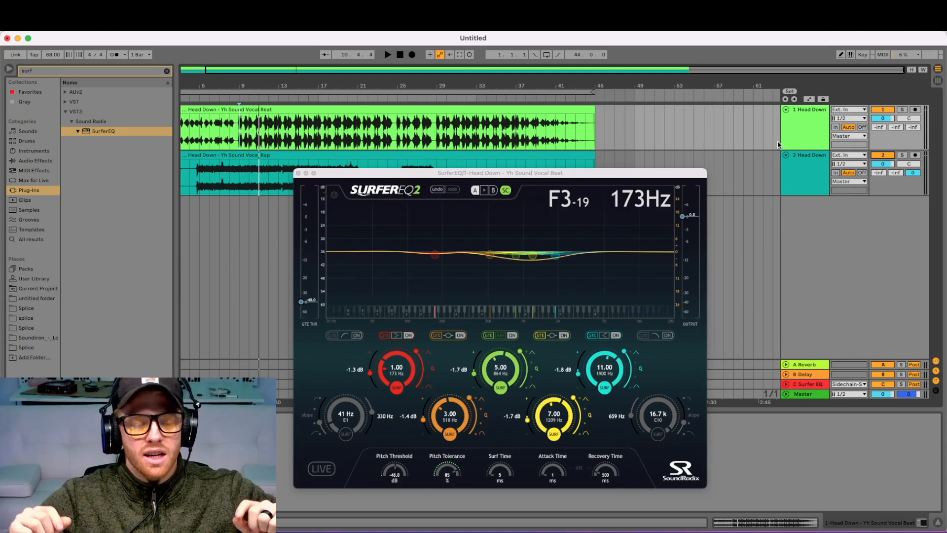
- Reposition the SurferEQ window and set all five active bands back to -20.0 dB for another exaggerated playback
{"action": "left_click", "coordinate": [781, 143]}
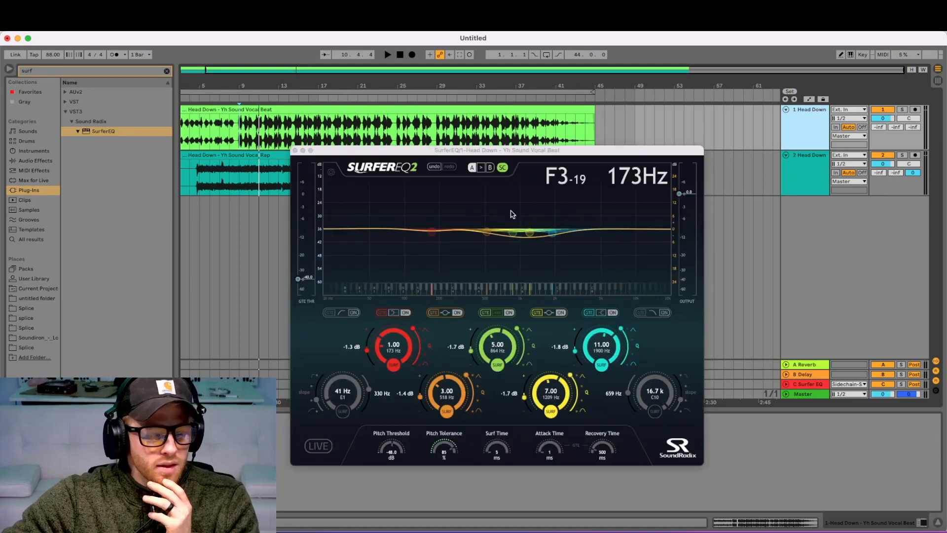
{"action": "left_click_drag", "start_coordinate": [542, 157], "coordinate": [636, 115]}
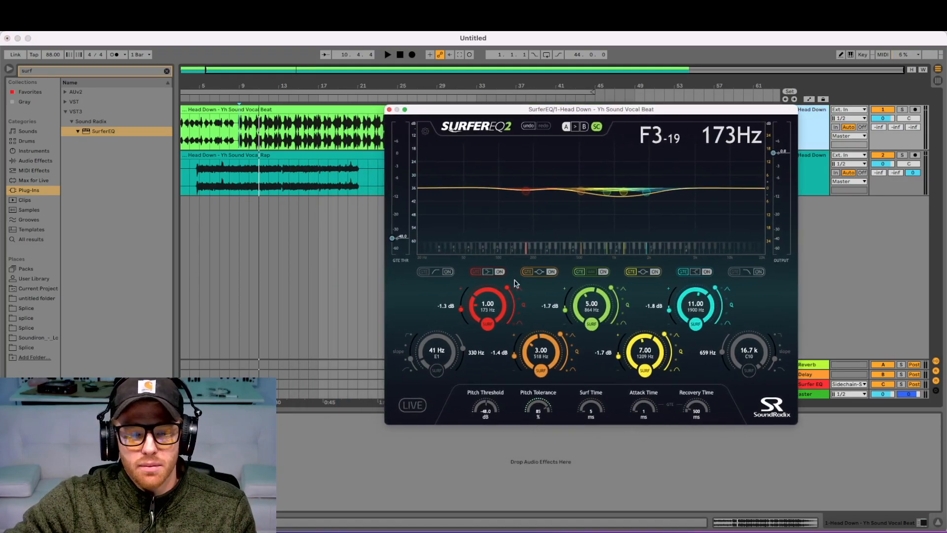
{"action": "left_click_drag", "start_coordinate": [466, 313], "coordinate": [486, 389]}
{"action": "left_click_drag", "start_coordinate": [515, 360], "coordinate": [534, 397]}
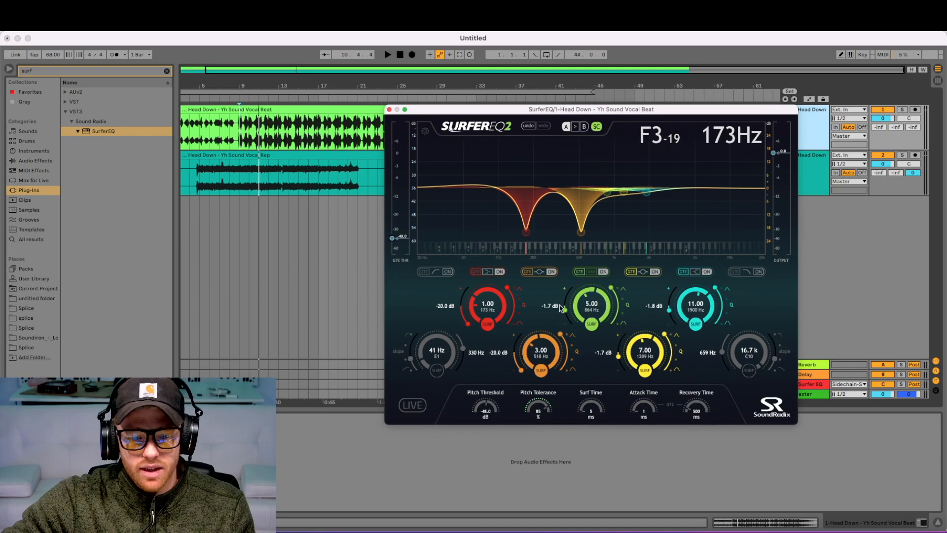
{"action": "left_click_drag", "start_coordinate": [565, 313], "coordinate": [627, 394]}
{"action": "left_click_drag", "start_coordinate": [676, 326], "coordinate": [680, 375]}
{"action": "key", "text": "space"}
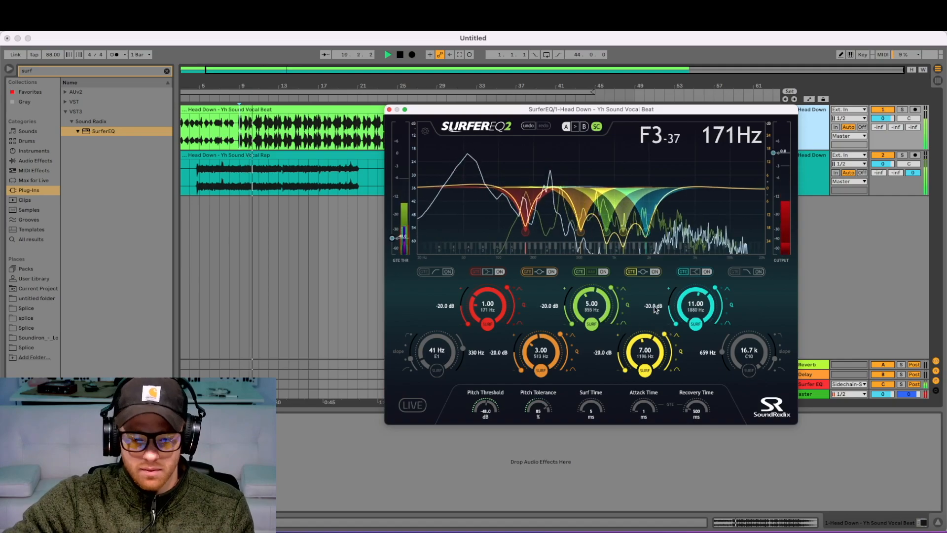
- During playback, set the band gains to -1.3 dB (cyan), -1.5 dB (yellow), -1.7 dB (green), -1.4 dB (orange) and -1.1 dB (red), and stop
{"action": "left_click_drag", "start_coordinate": [658, 311], "coordinate": [647, 311]}
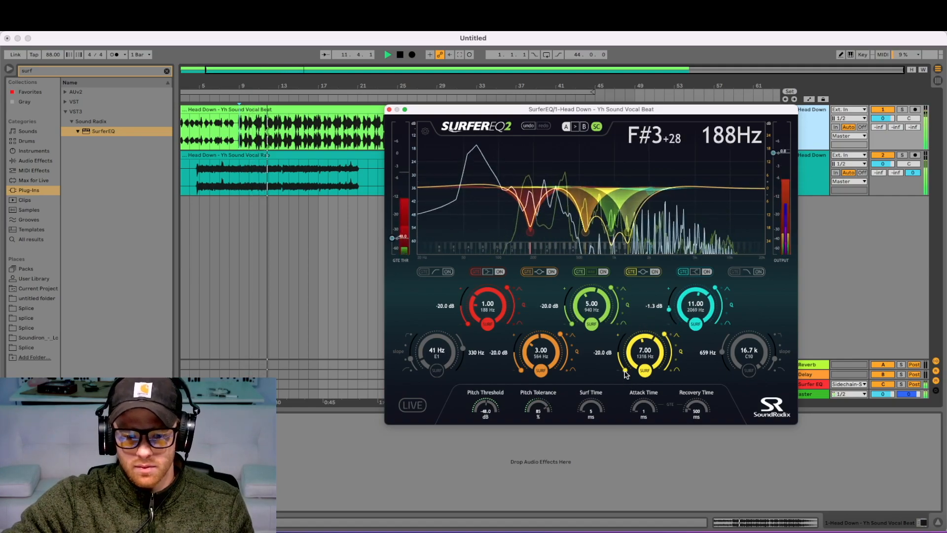
{"action": "left_click_drag", "start_coordinate": [624, 371], "coordinate": [616, 352]}
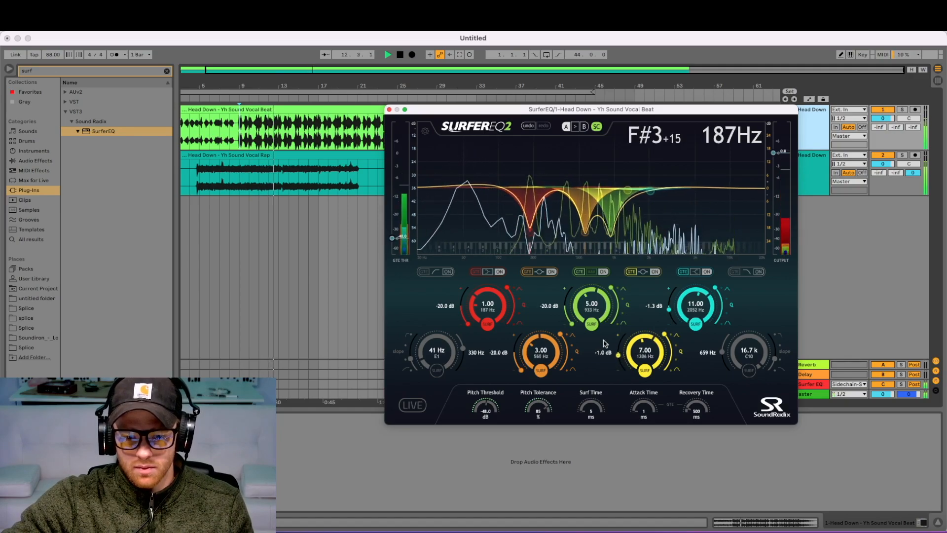
{"action": "left_click_drag", "start_coordinate": [571, 323], "coordinate": [568, 307]}
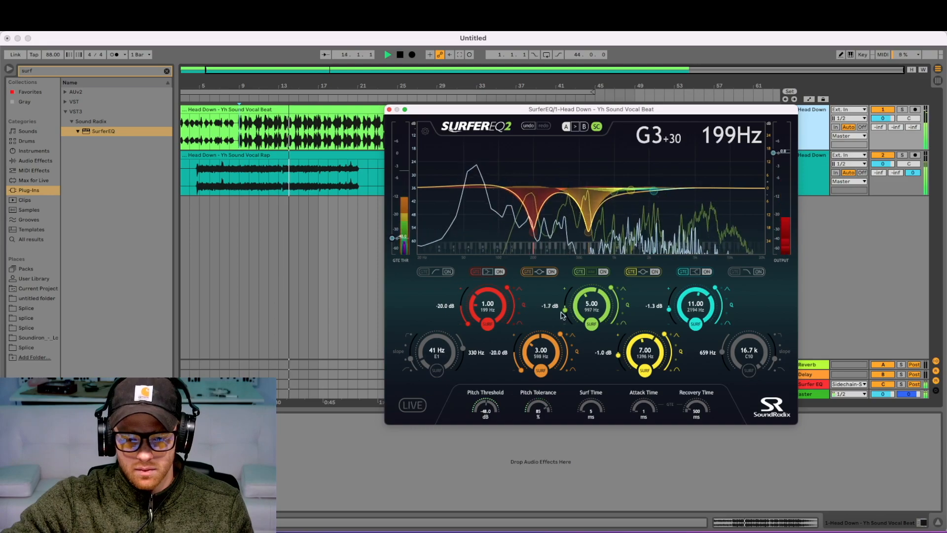
{"action": "left_click_drag", "start_coordinate": [516, 369], "coordinate": [519, 351]}
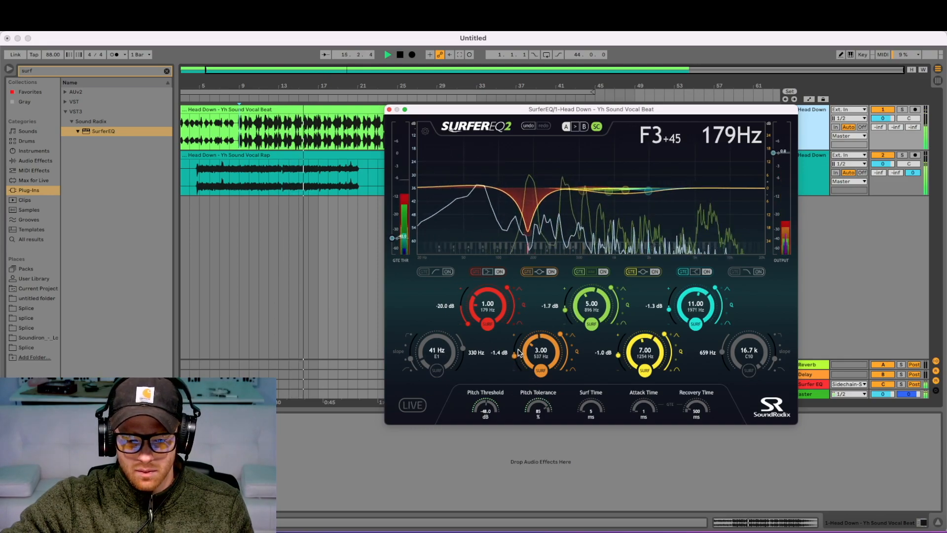
{"action": "left_click_drag", "start_coordinate": [468, 324], "coordinate": [463, 302]}
{"action": "left_click_drag", "start_coordinate": [620, 358], "coordinate": [620, 360]}
{"action": "key", "text": "space"}
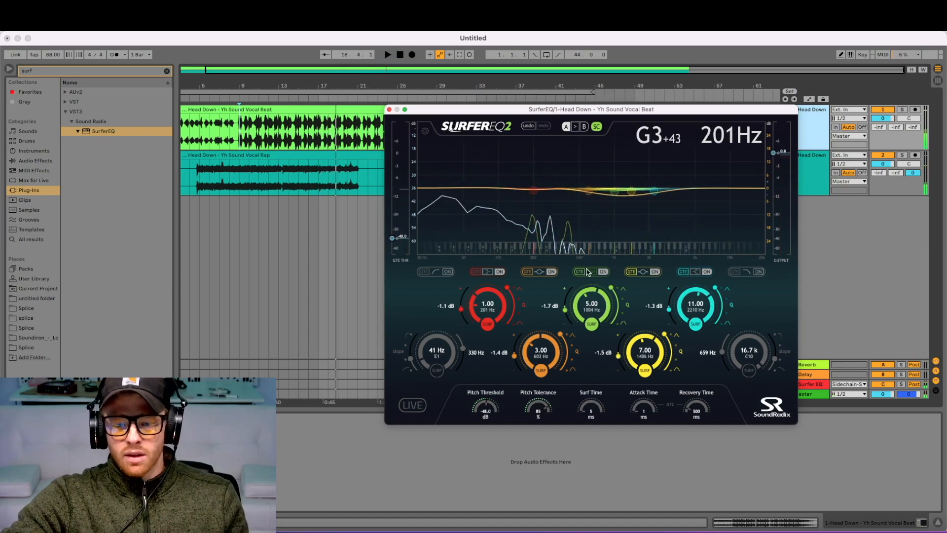